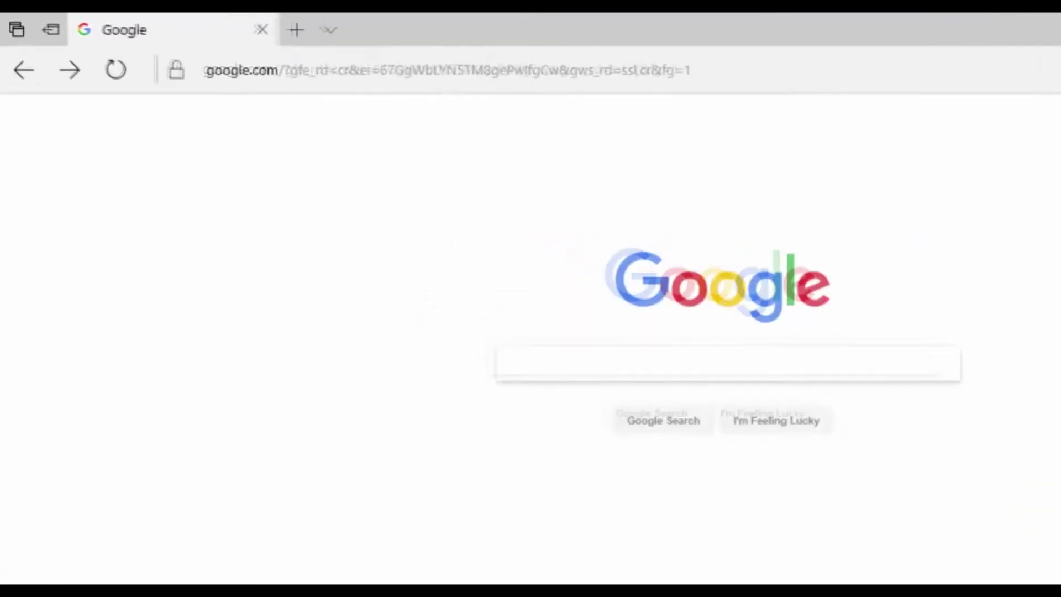
Step: Load video-editor-software.com in Edge and save the Movavi installer using Save as
{"action": "left_click", "coordinate": [608, 46]}
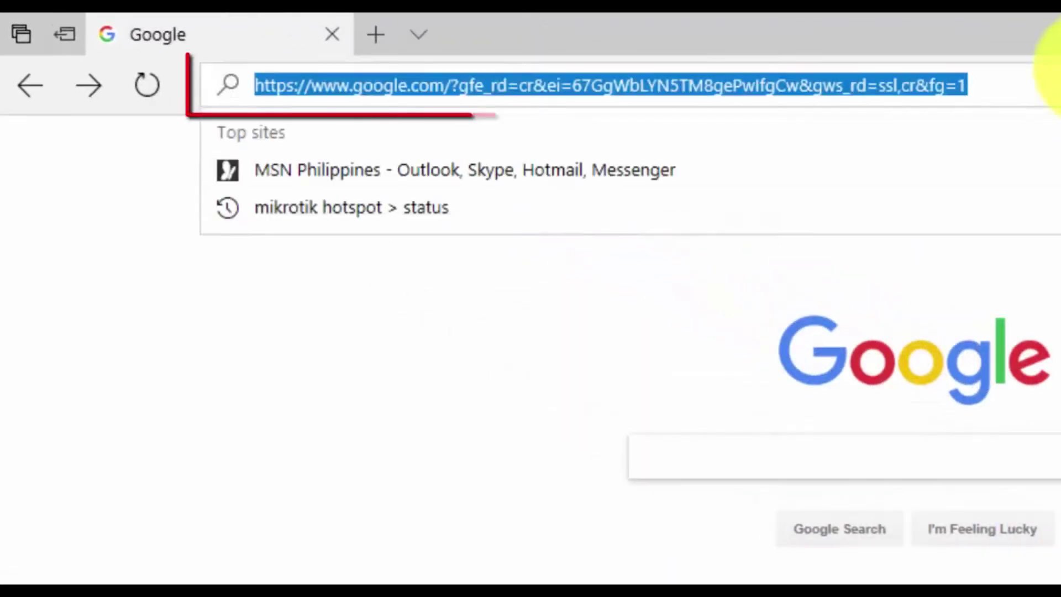
{"action": "type", "text": "video-editor-software.com/"}
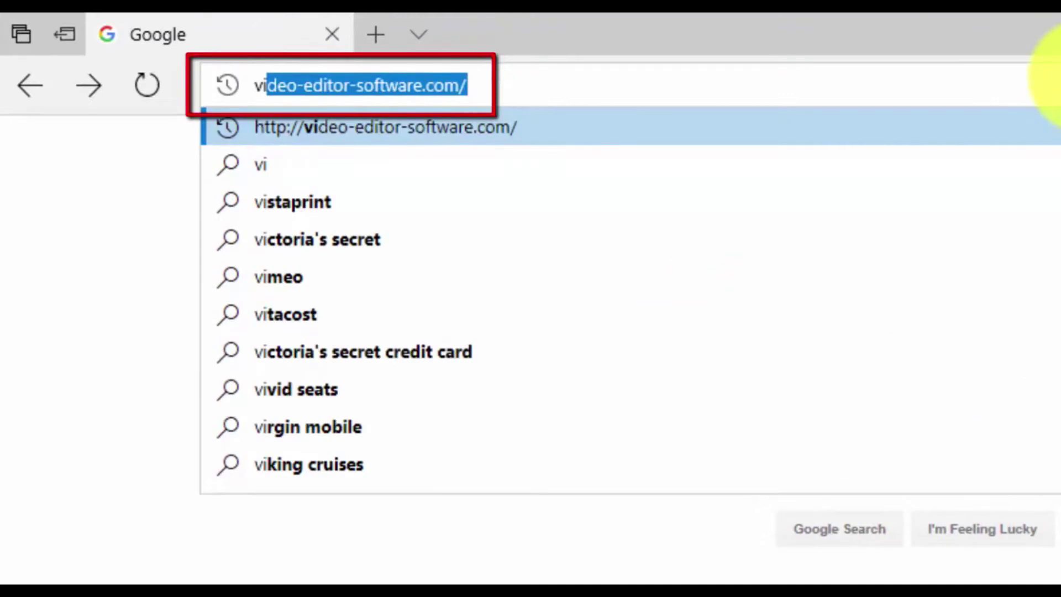
{"action": "key", "text": "End"}
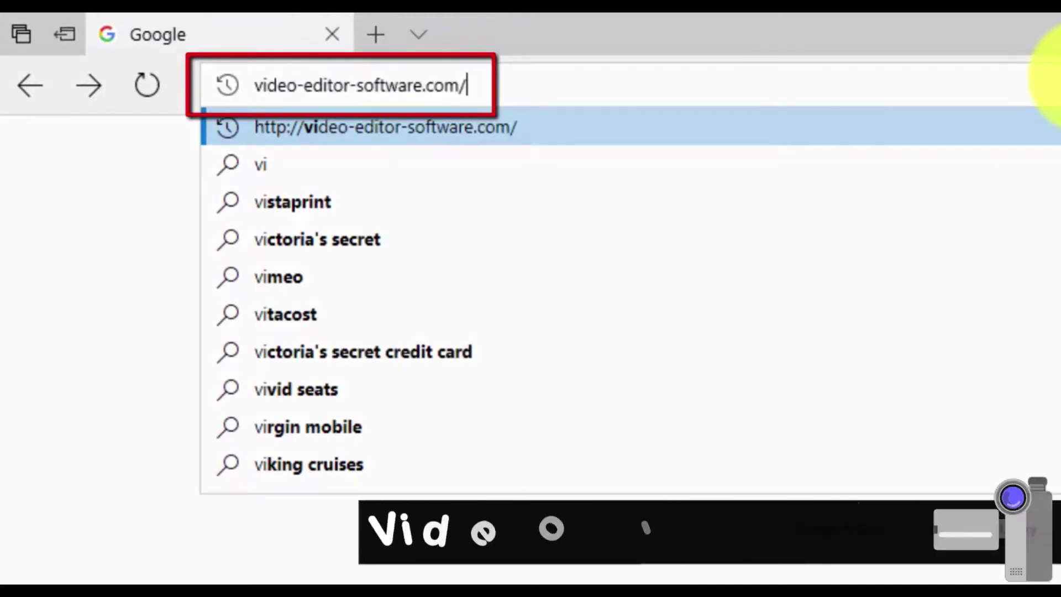
{"action": "key", "text": "Return"}
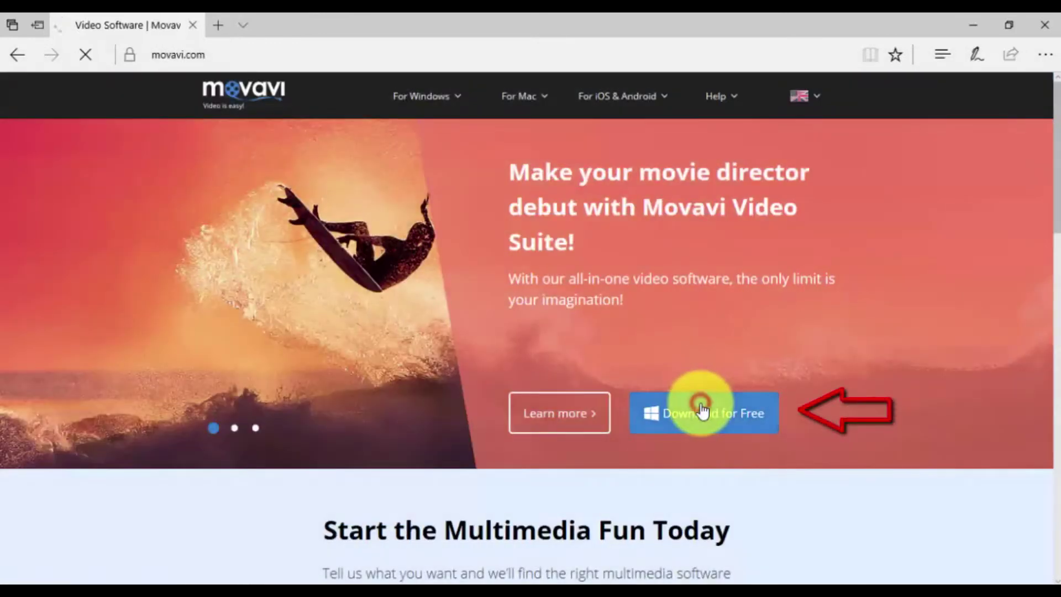
{"action": "left_click", "coordinate": [756, 556]}
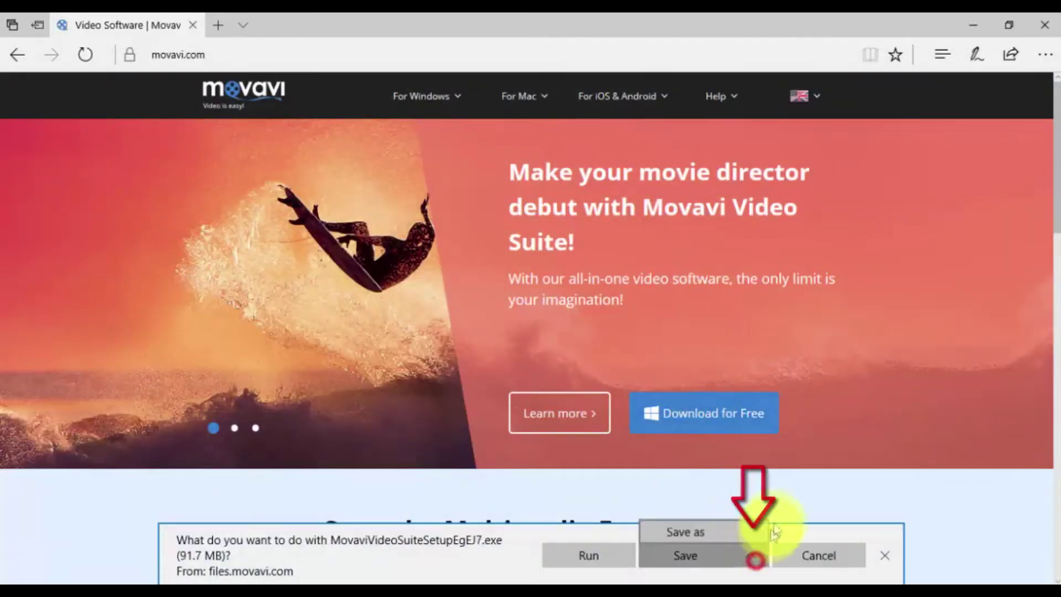
{"action": "left_click", "coordinate": [729, 529]}
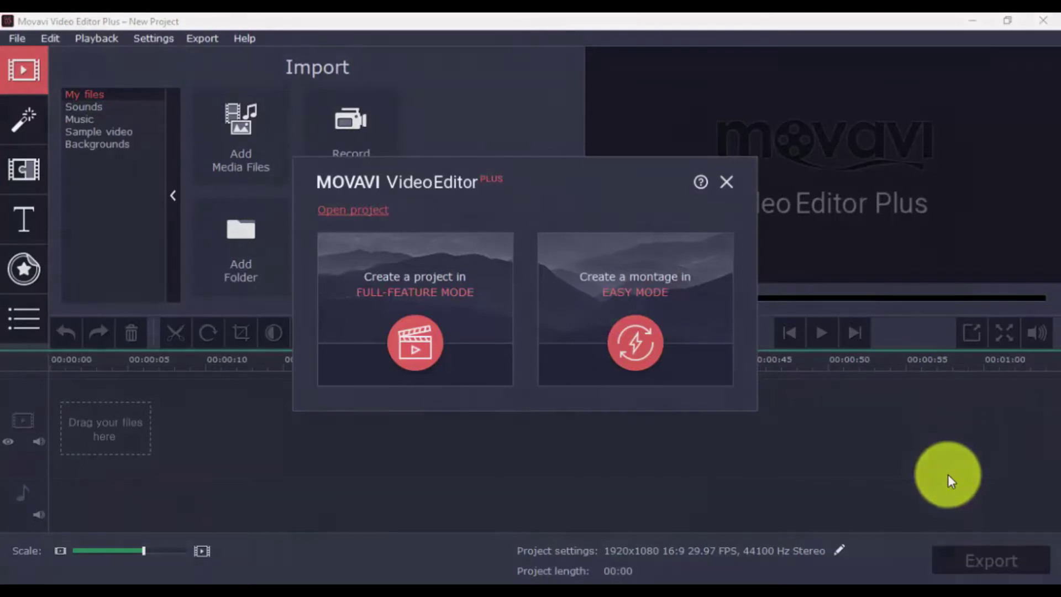
Step: Create a Full-Feature Mode project and bring up the Add Media Files picker
{"action": "left_click", "coordinate": [415, 338]}
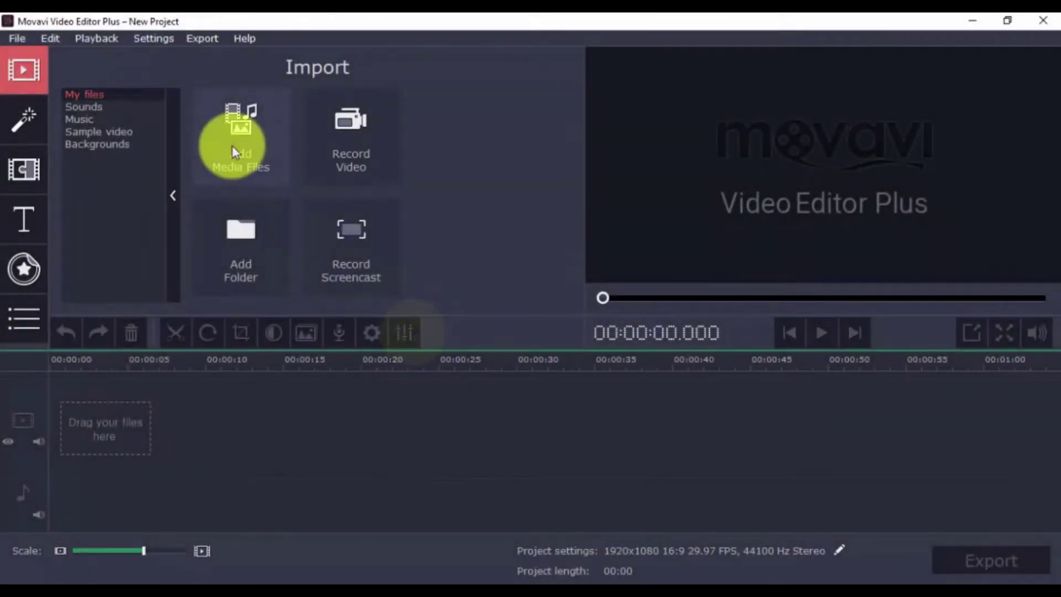
{"action": "left_click", "coordinate": [233, 147]}
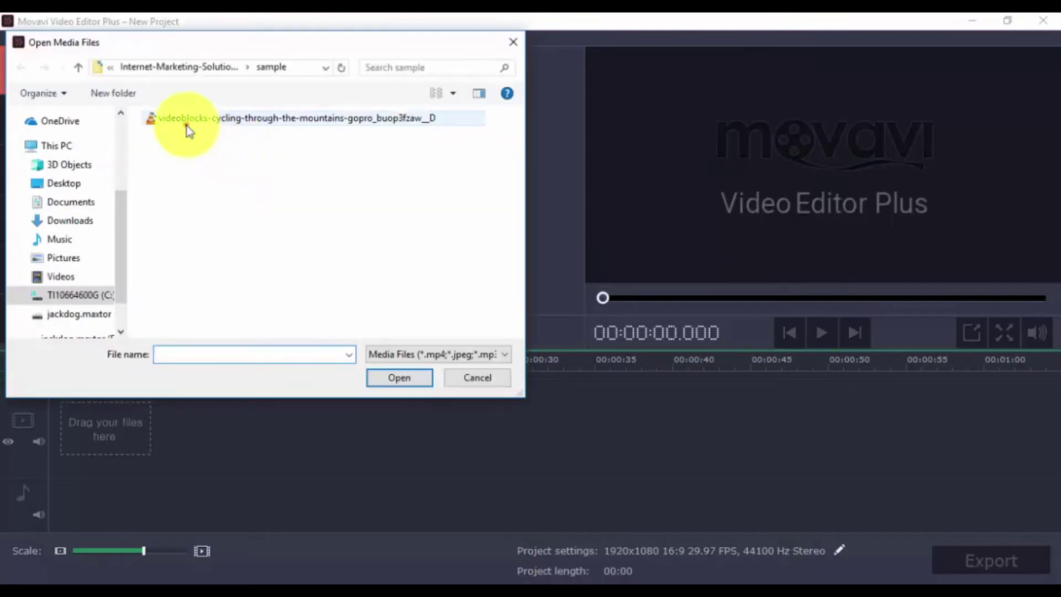
Step: Pick the mountain cycling video in Open Media Files and add it to the project
{"action": "left_click", "coordinate": [186, 122]}
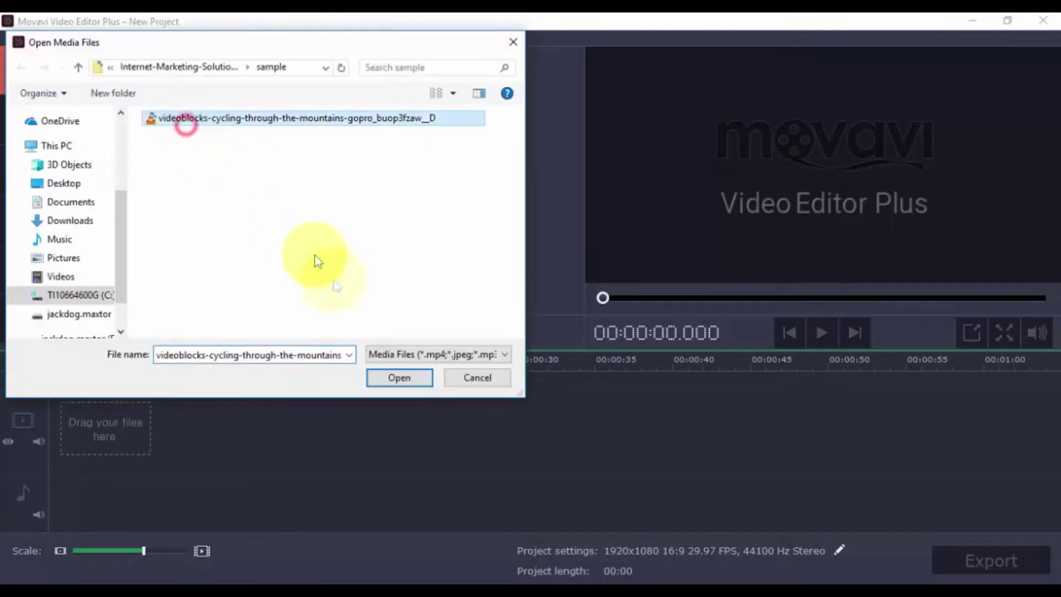
{"action": "left_click", "coordinate": [383, 377]}
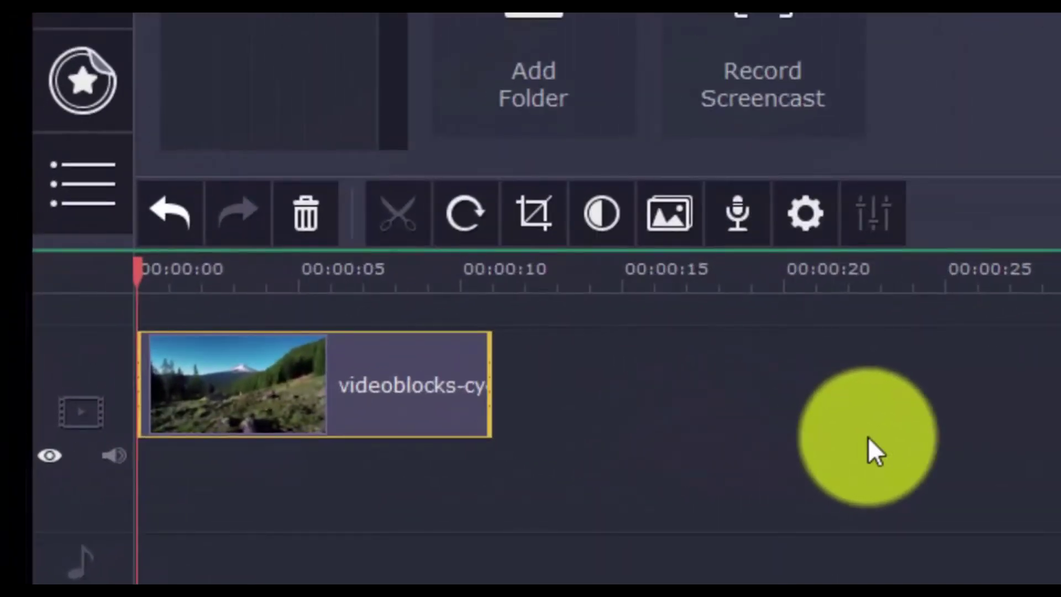
Step: Split the clip at about 00:00:10 and delete the short end piece
{"action": "left_click", "coordinate": [463, 363]}
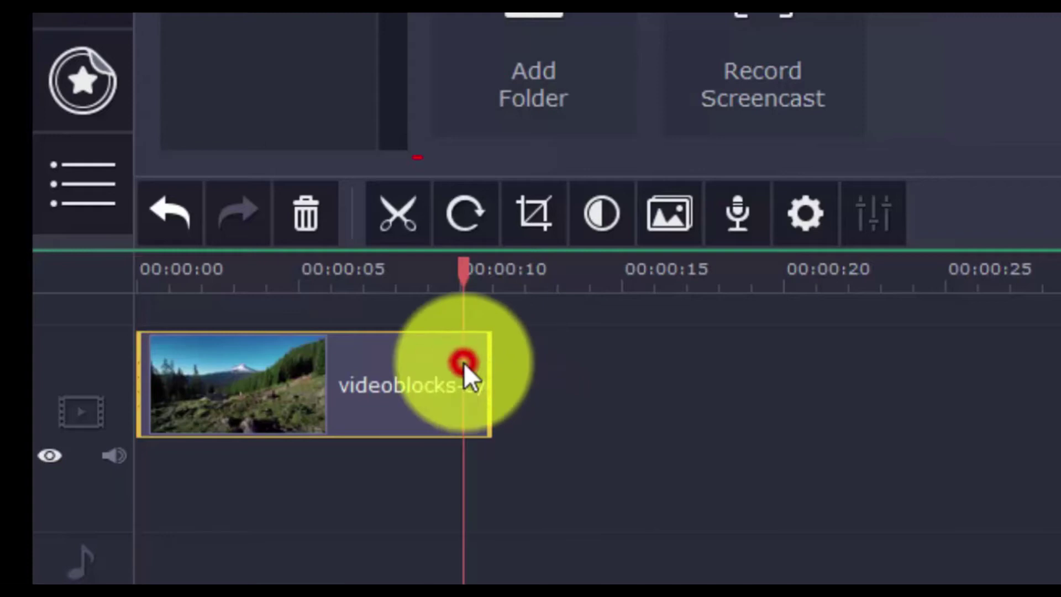
{"action": "left_click", "coordinate": [417, 226]}
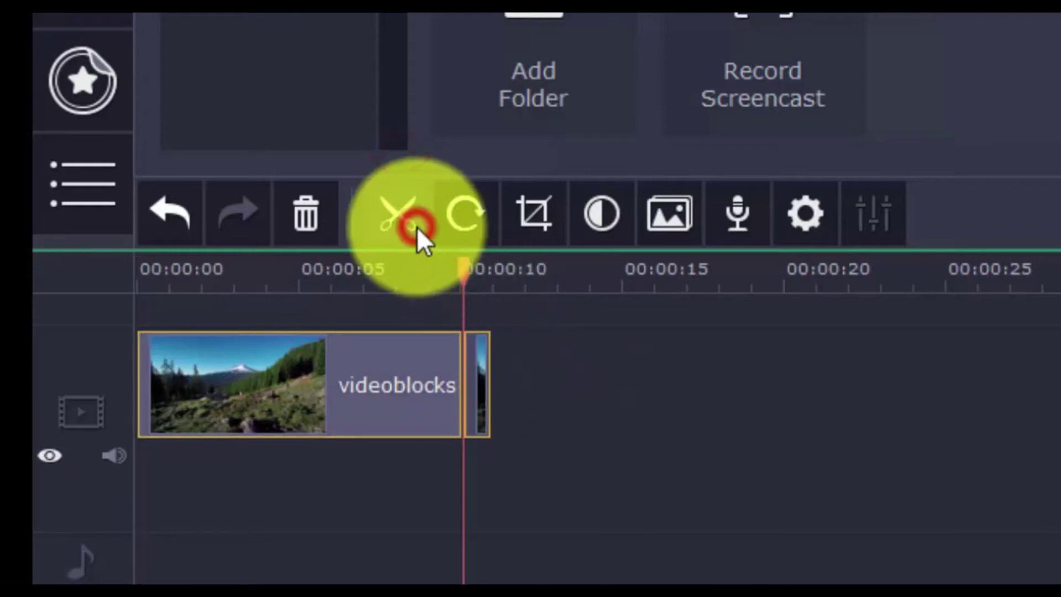
{"action": "left_click", "coordinate": [475, 356]}
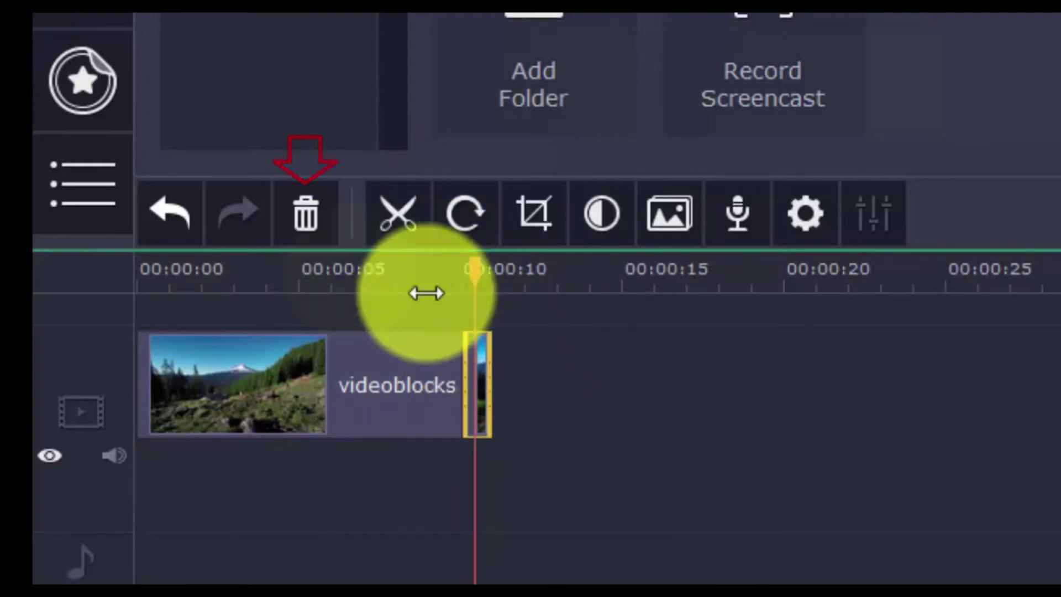
{"action": "left_click", "coordinate": [306, 215]}
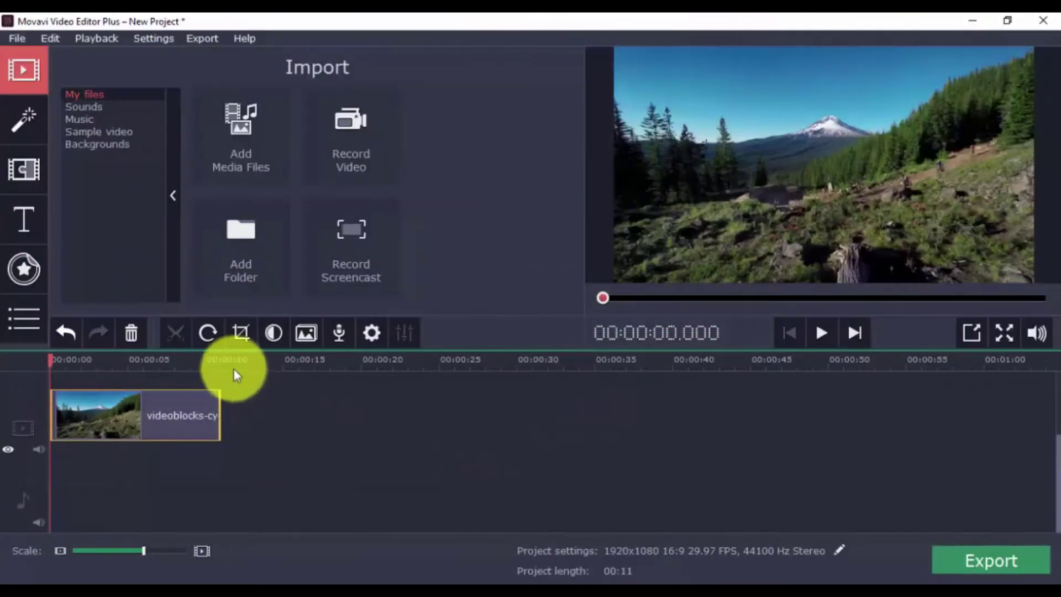
Step: Rotate the clip through four quarter turns
{"action": "left_click", "coordinate": [208, 334]}
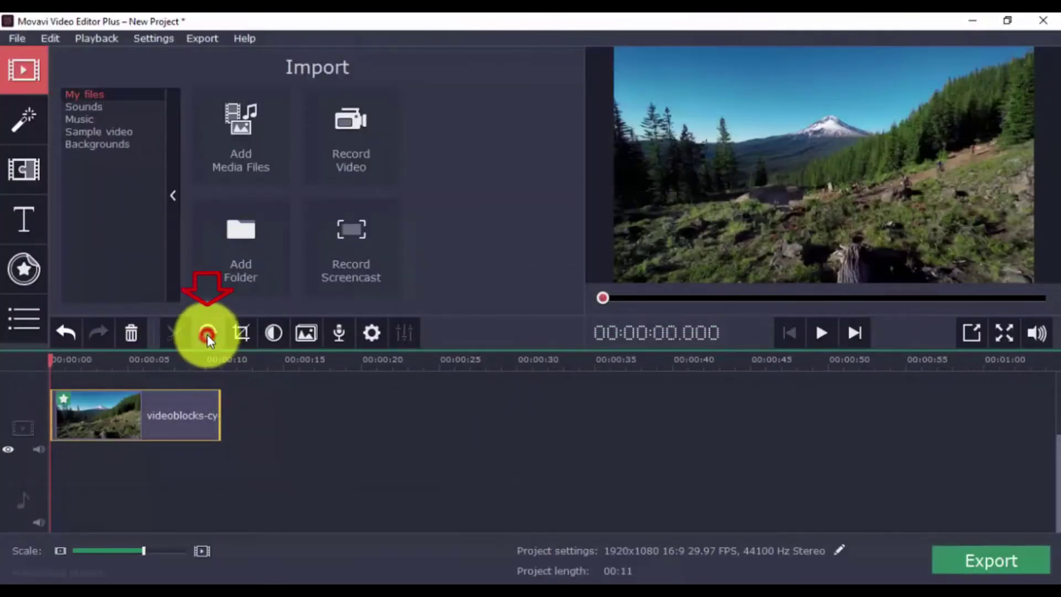
{"action": "left_click", "coordinate": [207, 334]}
{"action": "left_click", "coordinate": [207, 333]}
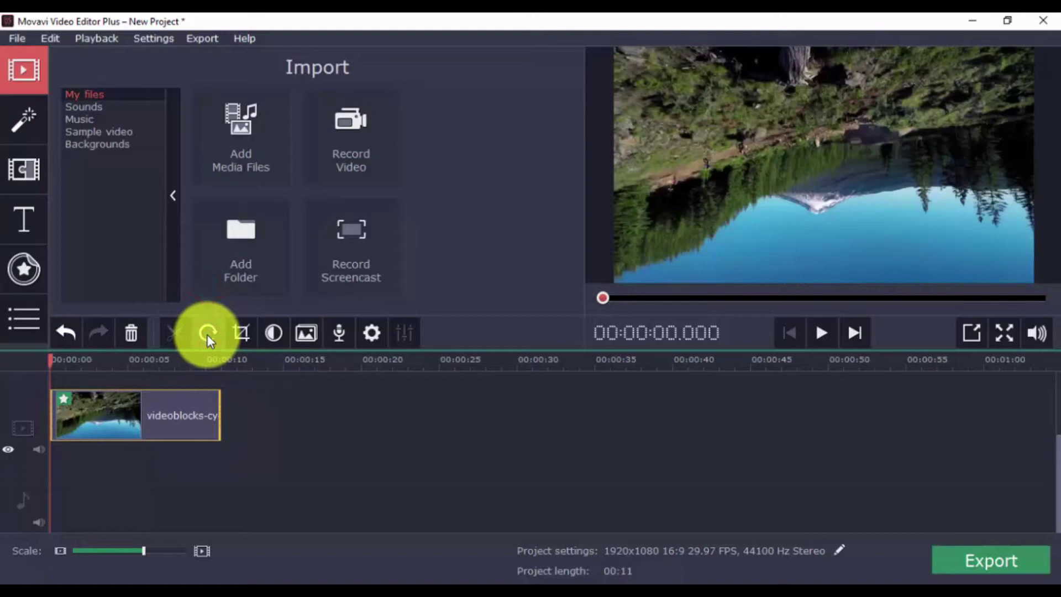
{"action": "left_click", "coordinate": [207, 334]}
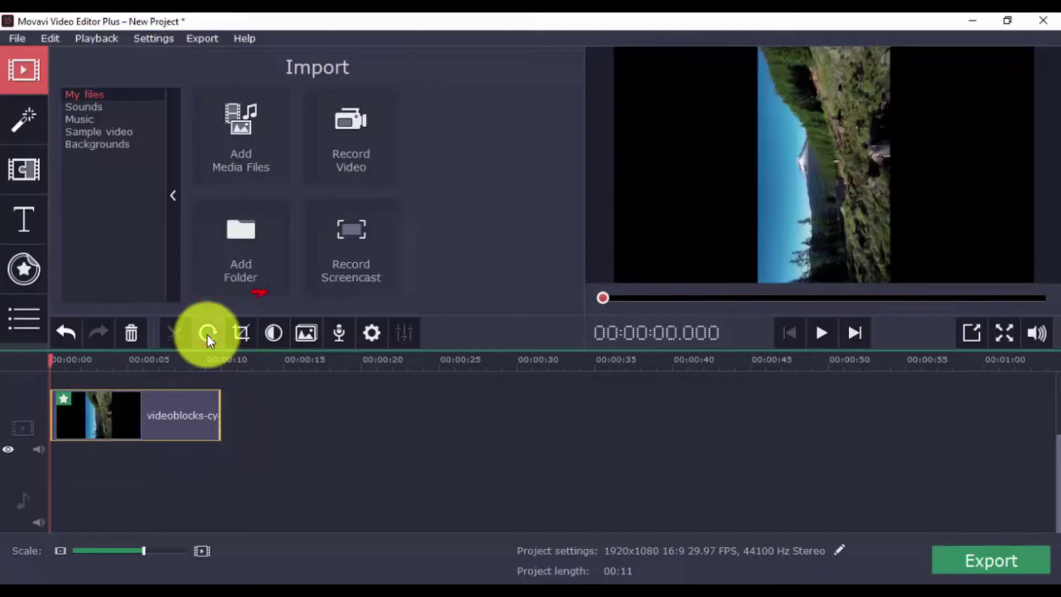
Step: Enlarge the crop area toward the lower right and tilt the clip to about 27.7 degrees
{"action": "left_click", "coordinate": [241, 332]}
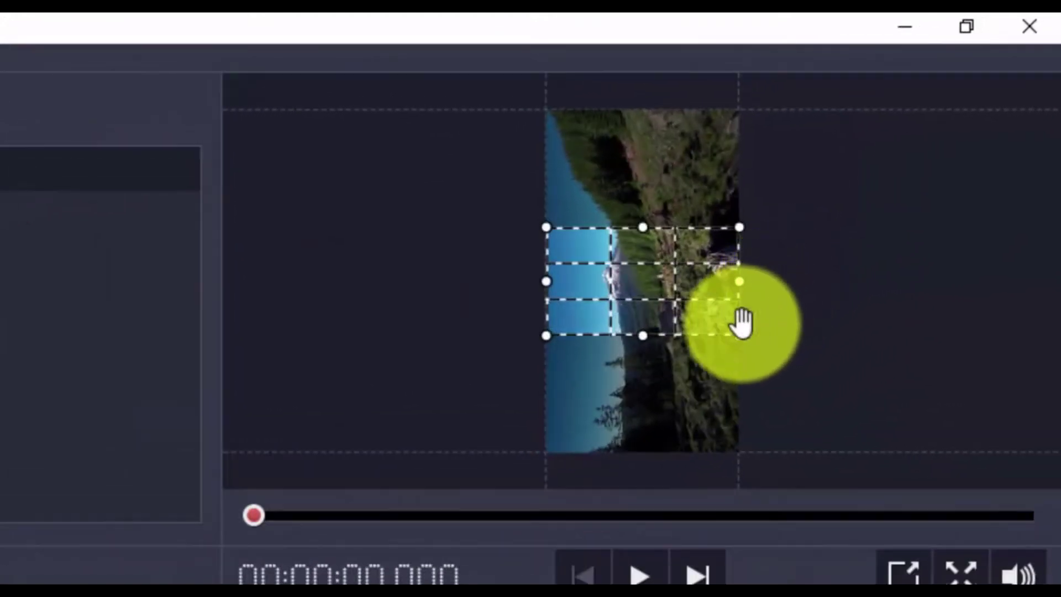
{"action": "left_click_drag", "start_coordinate": [739, 336], "coordinate": [914, 433]}
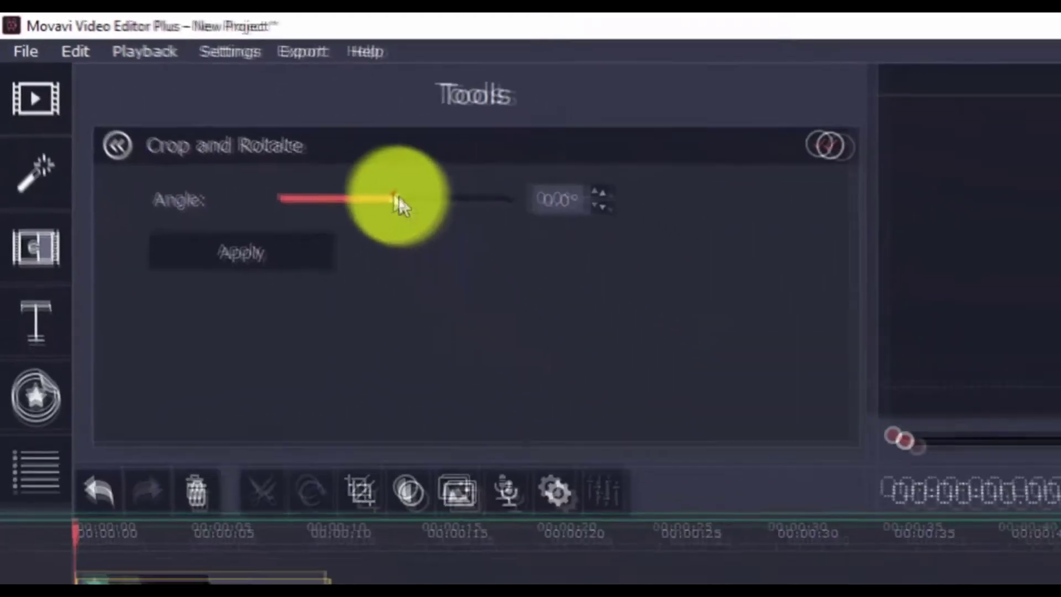
{"action": "left_click_drag", "start_coordinate": [471, 230], "coordinate": [552, 235]}
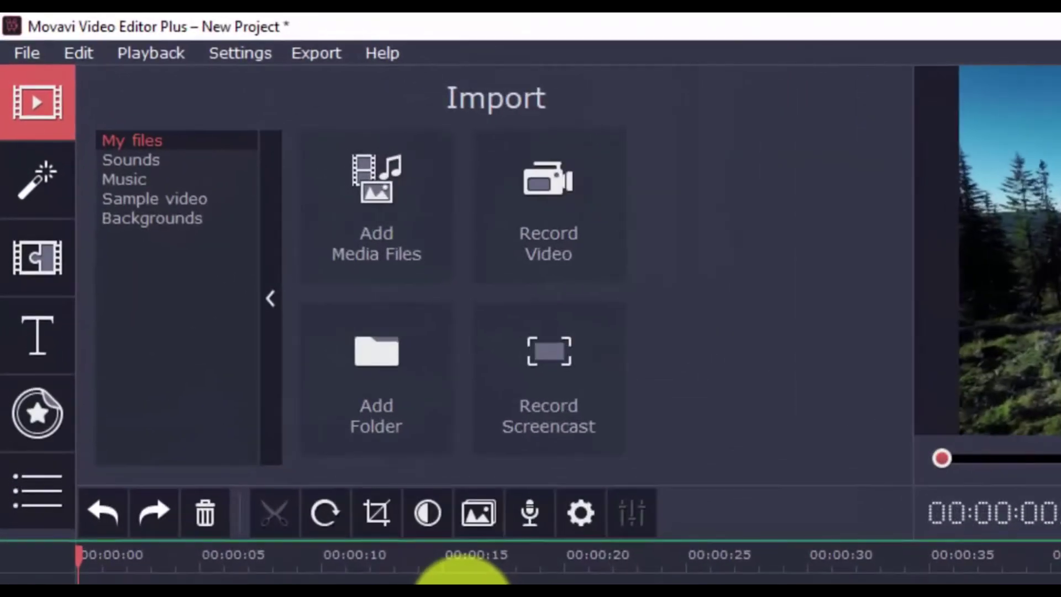
Step: Show the Manual Adjustments colour sliders and scroll through Brightness, Contrast, Hue, Temperature and Tint
{"action": "left_click", "coordinate": [423, 522]}
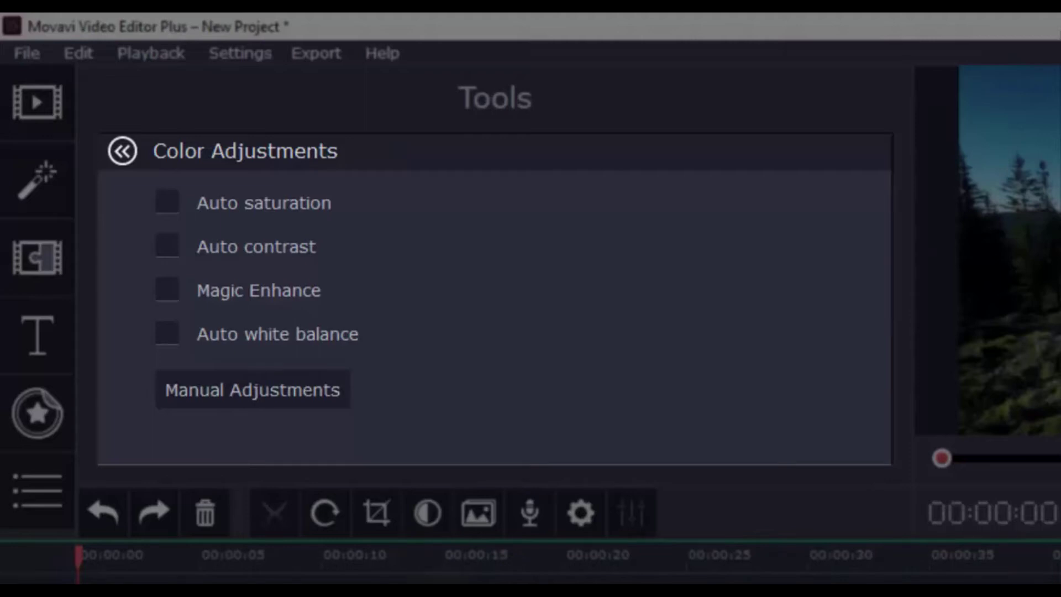
{"action": "left_click", "coordinate": [275, 398]}
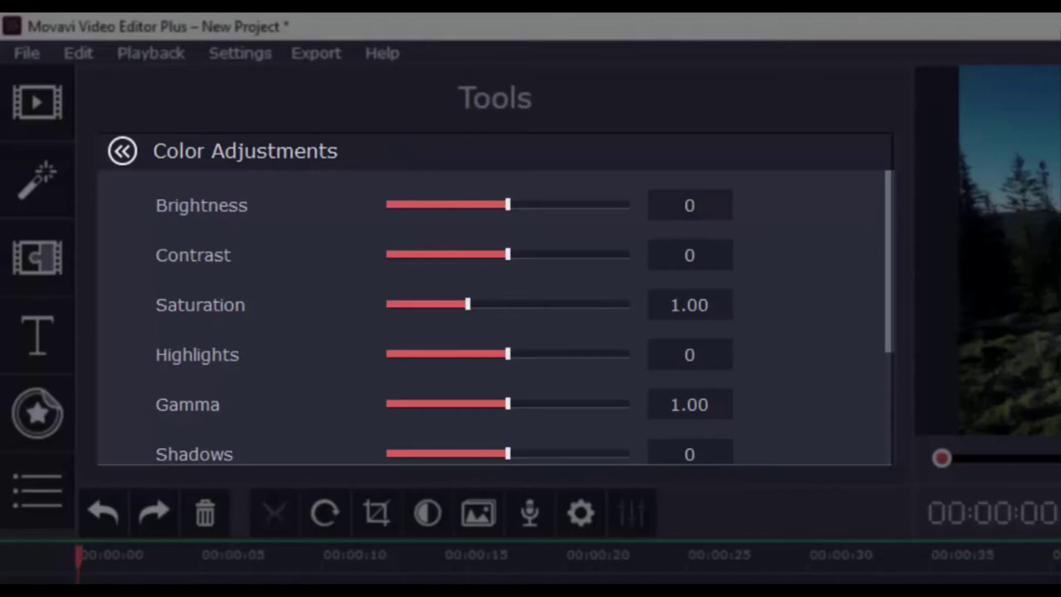
{"action": "scroll", "coordinate": [826, 335], "scroll_direction": "down", "scroll_amount": 1}
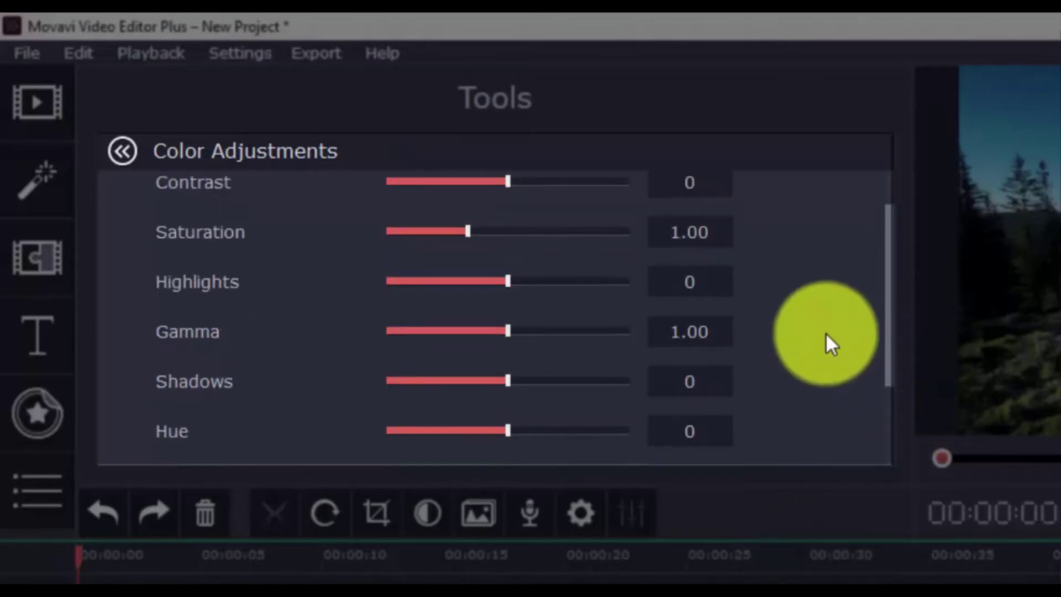
{"action": "scroll", "coordinate": [826, 335], "scroll_direction": "down", "scroll_amount": 2}
{"action": "scroll", "coordinate": [826, 335], "scroll_direction": "down", "scroll_amount": 1}
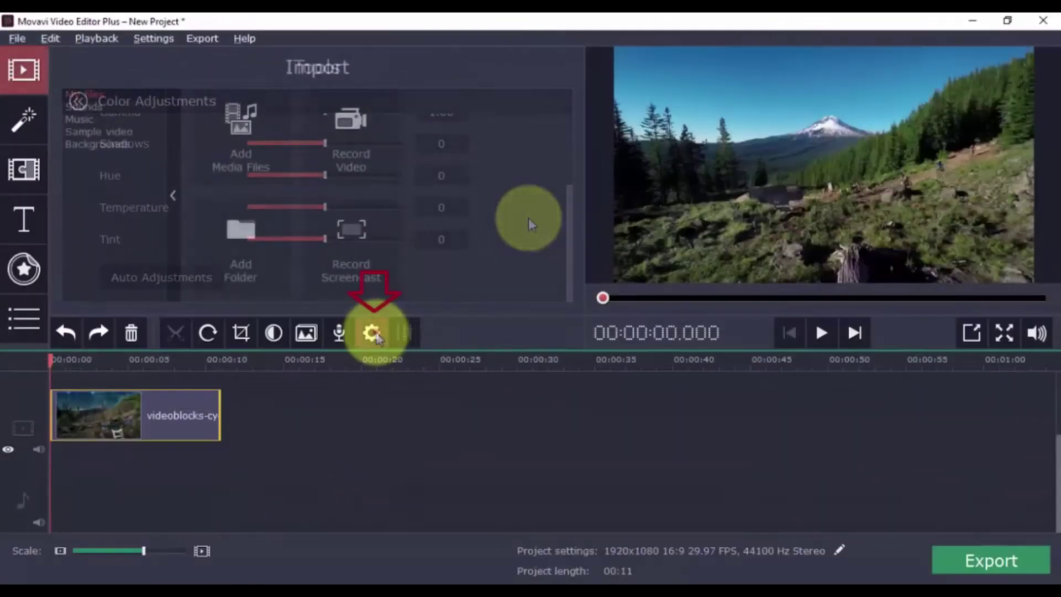
Step: Set the clip's playback speed to 200% and play it back
{"action": "left_click", "coordinate": [537, 475]}
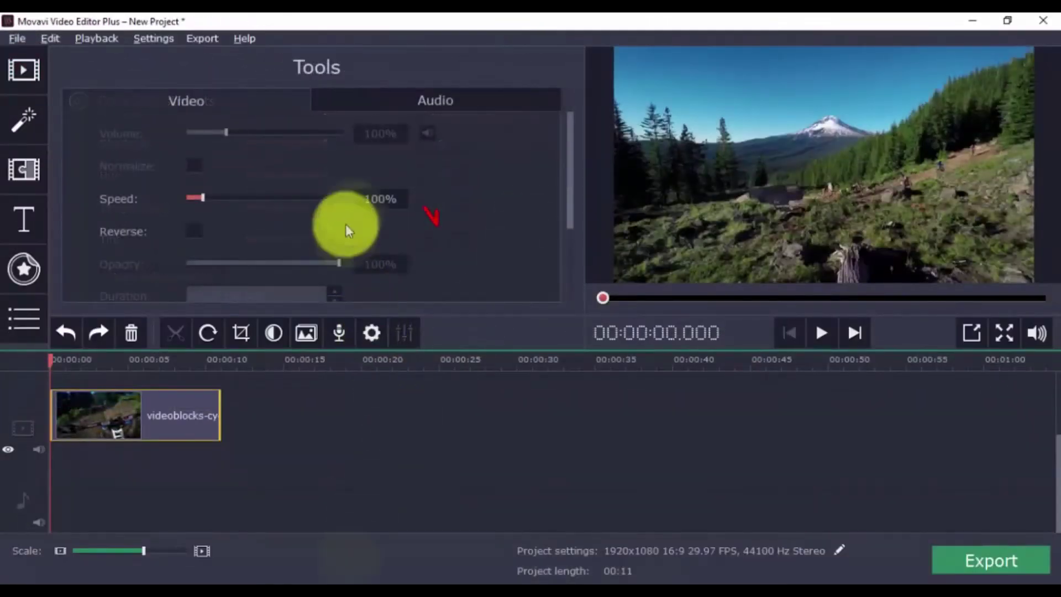
{"action": "type", "text": "200"}
{"action": "key", "text": "Return"}
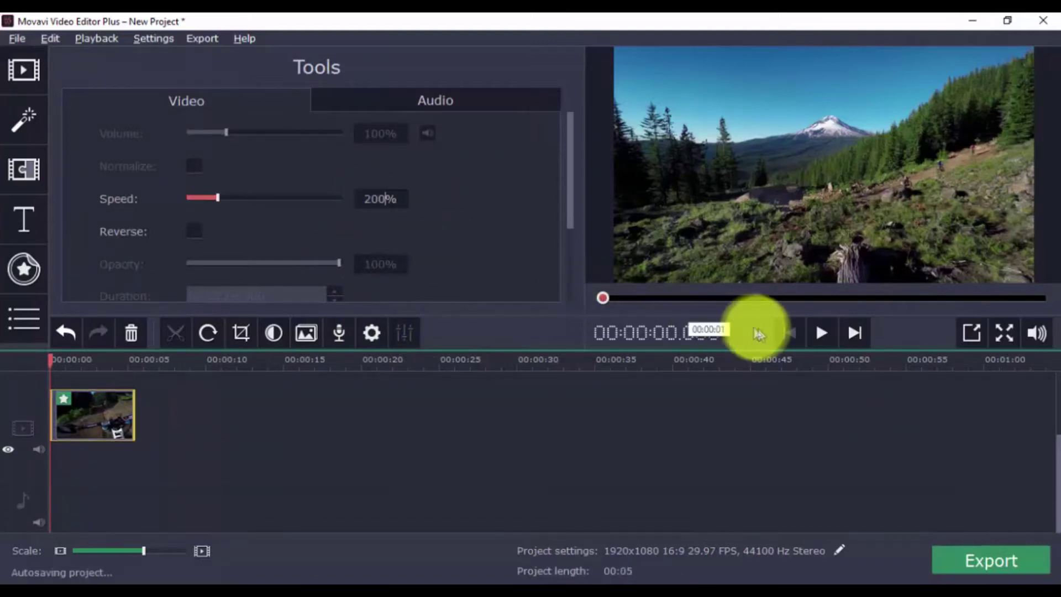
{"action": "left_click", "coordinate": [818, 332]}
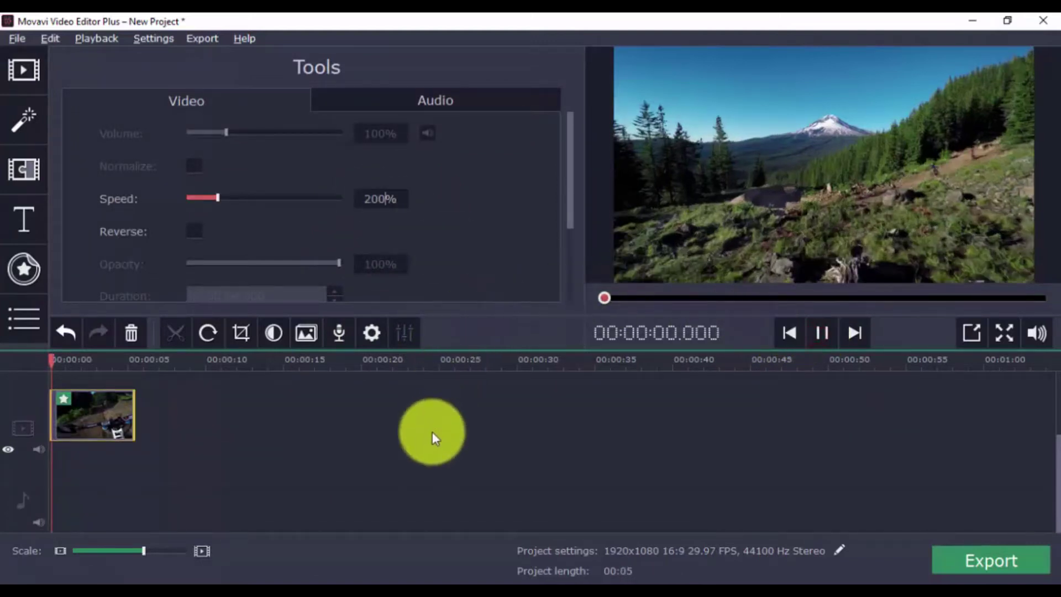
Step: Change the clip's speed to 50%
{"action": "double_click", "coordinate": [379, 197]}
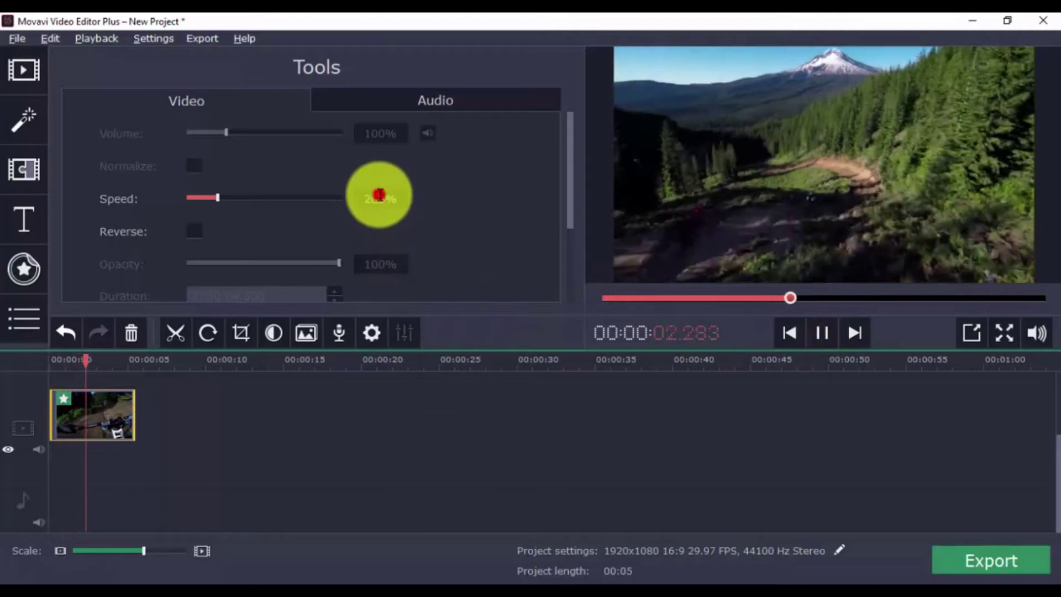
{"action": "type", "text": "50"}
{"action": "key", "text": "Return"}
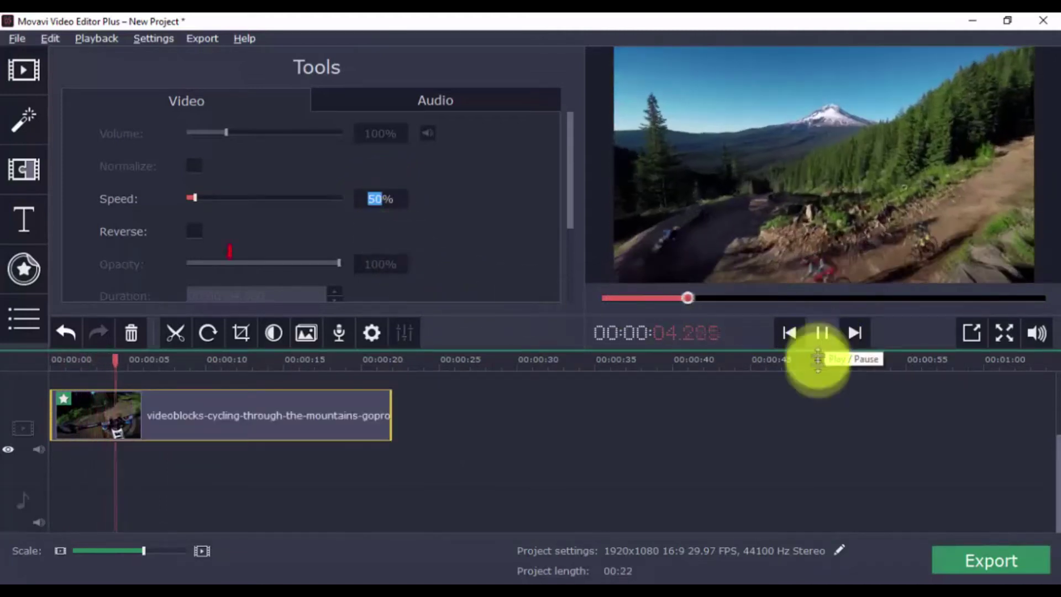
{"action": "left_click", "coordinate": [196, 231]}
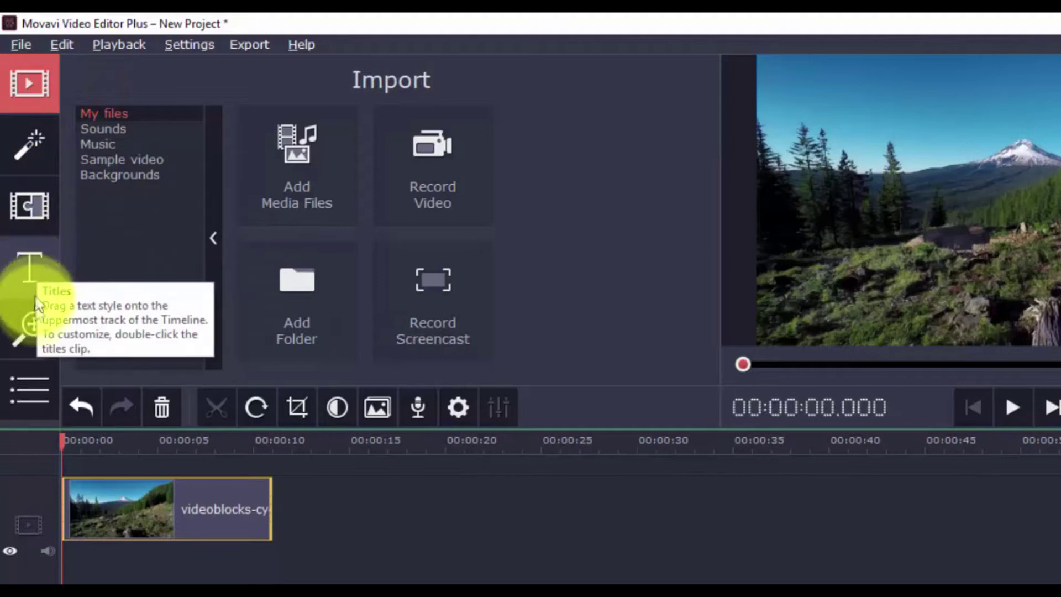
{"action": "left_click", "coordinate": [29, 389]}
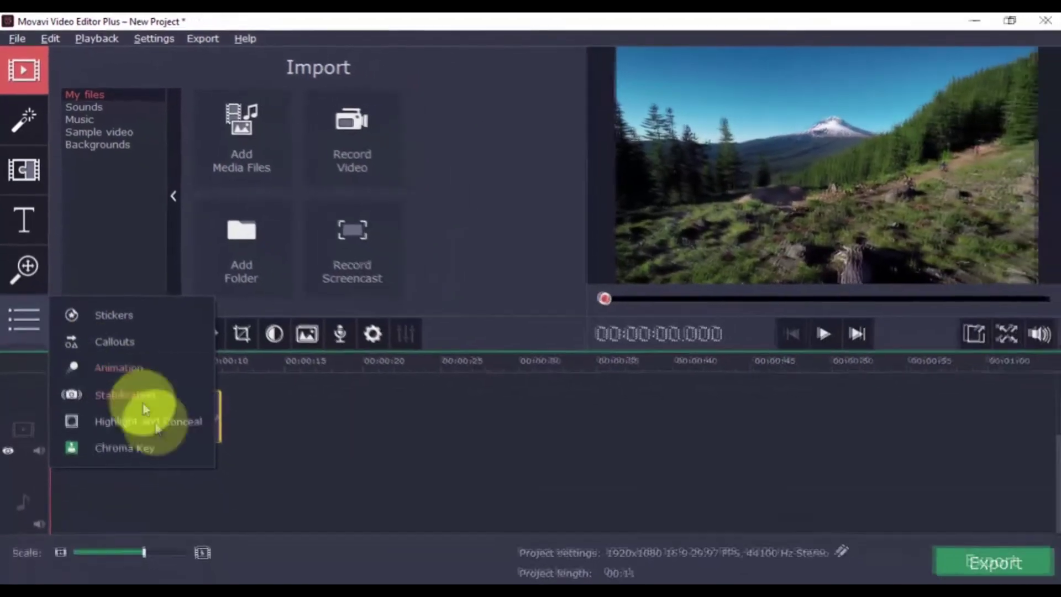
{"action": "left_click", "coordinate": [588, 481]}
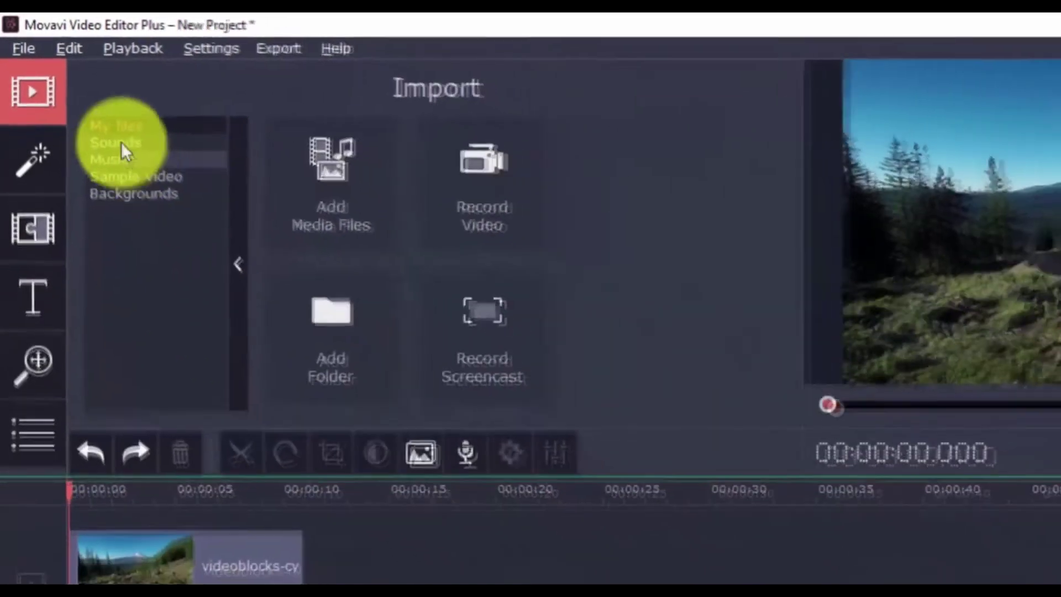
{"action": "left_click", "coordinate": [118, 142]}
{"action": "scroll", "coordinate": [541, 255], "scroll_direction": "down", "scroll_amount": 2}
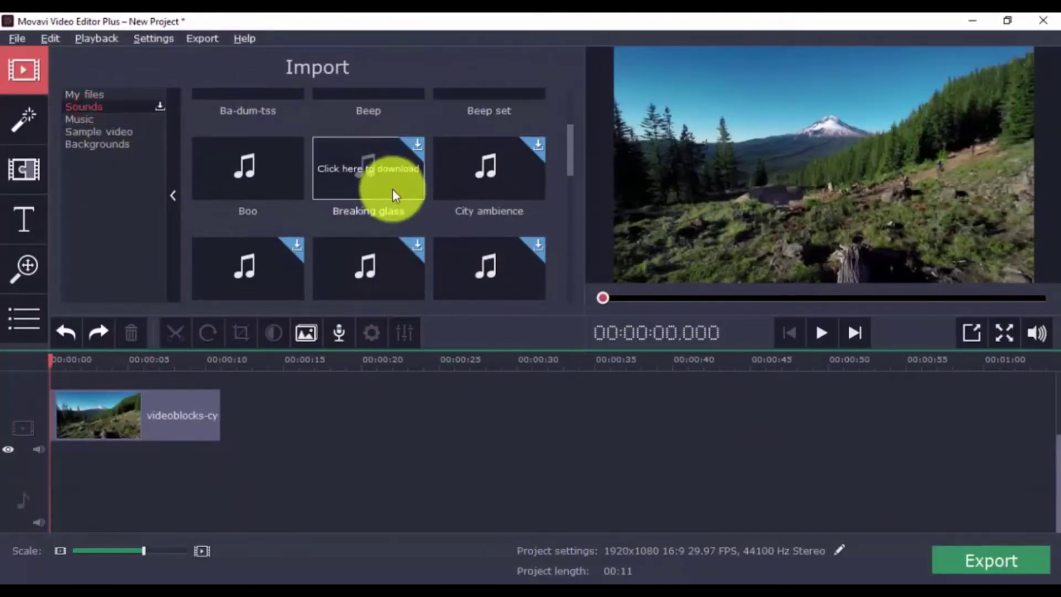
{"action": "scroll", "coordinate": [395, 193], "scroll_direction": "down", "scroll_amount": 10}
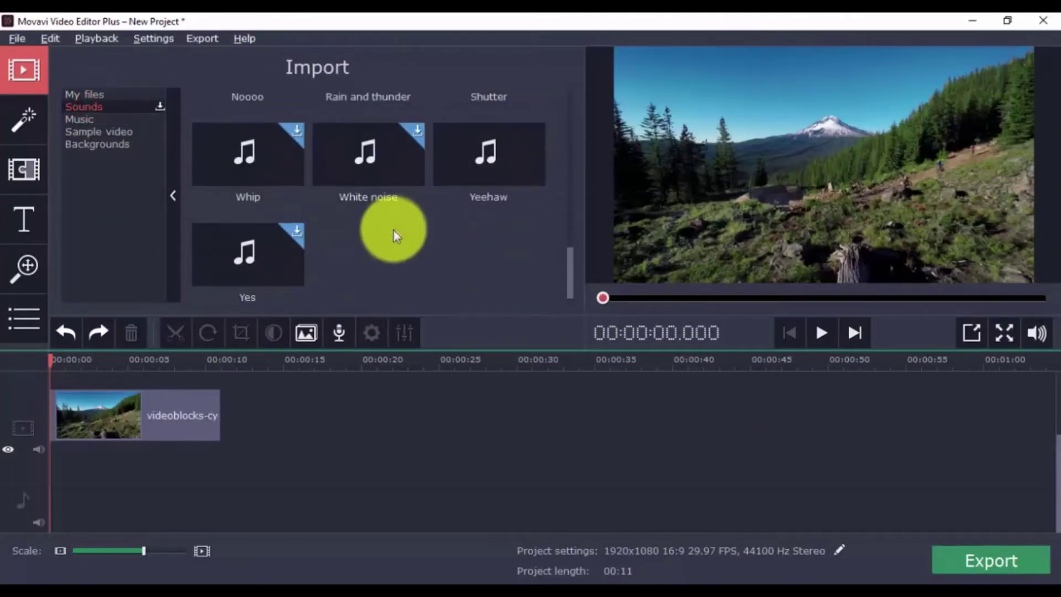
{"action": "left_click_drag", "start_coordinate": [465, 168], "coordinate": [87, 452]}
{"action": "left_click", "coordinate": [92, 500]}
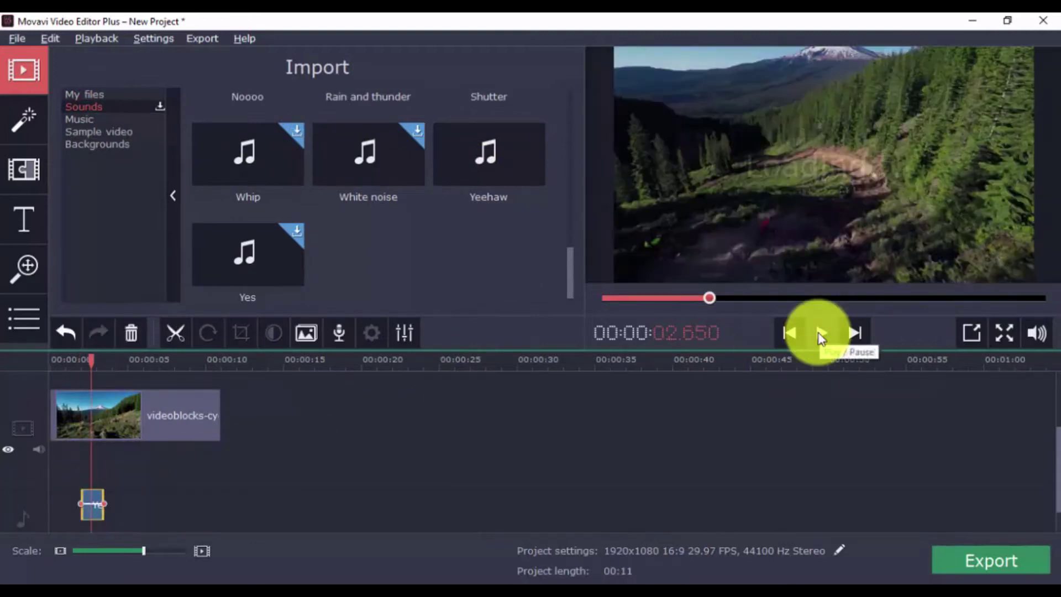
{"action": "left_click", "coordinate": [821, 334]}
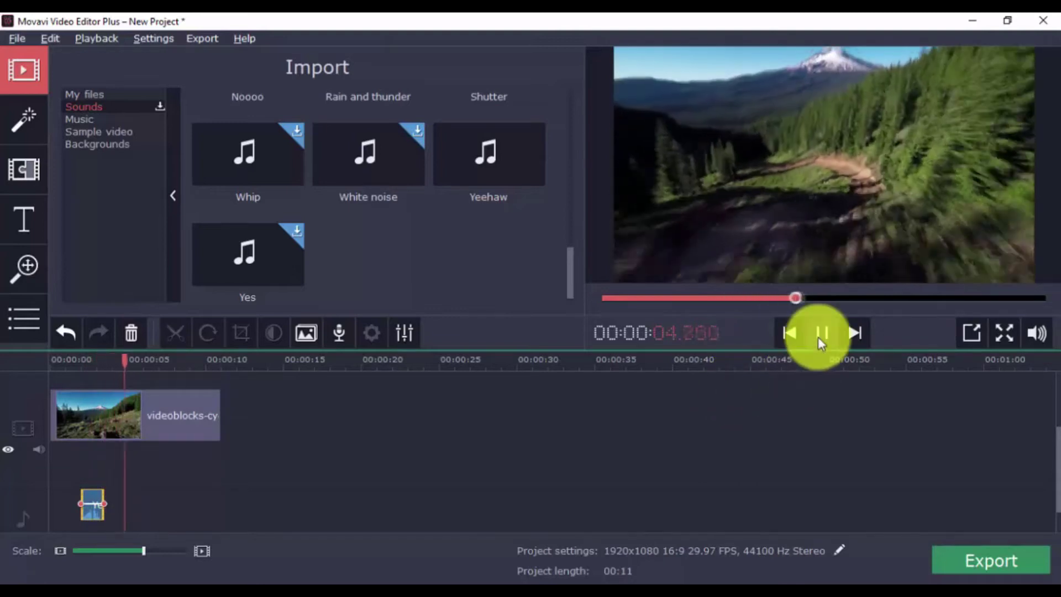
{"action": "left_click", "coordinate": [821, 333]}
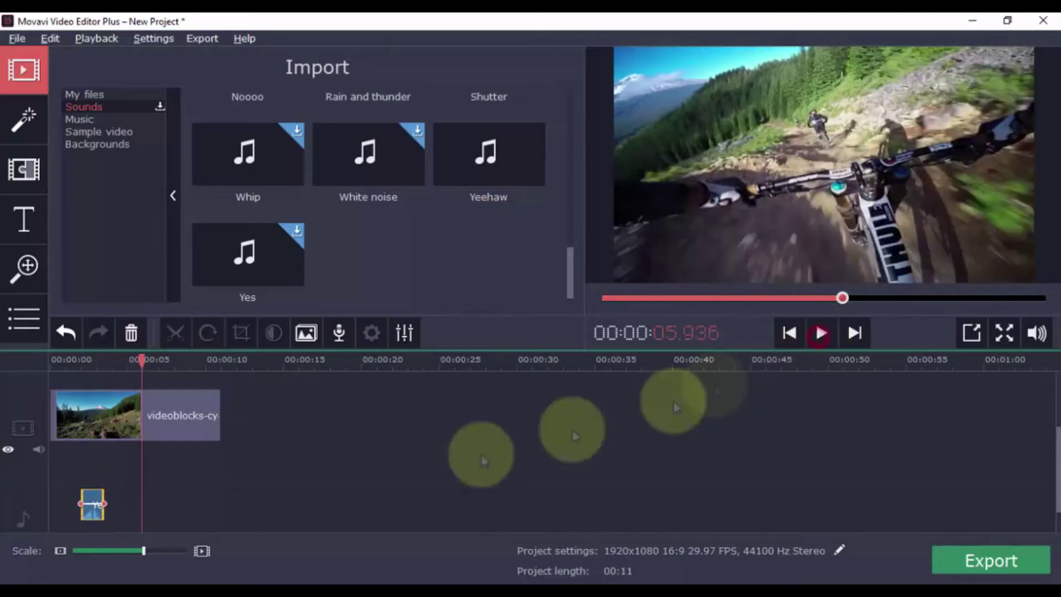
{"action": "left_click", "coordinate": [82, 118]}
{"action": "scroll", "coordinate": [402, 194], "scroll_direction": "down", "scroll_amount": 6}
{"action": "left_click_drag", "start_coordinate": [248, 196], "coordinate": [171, 489]}
{"action": "left_click", "coordinate": [824, 331]}
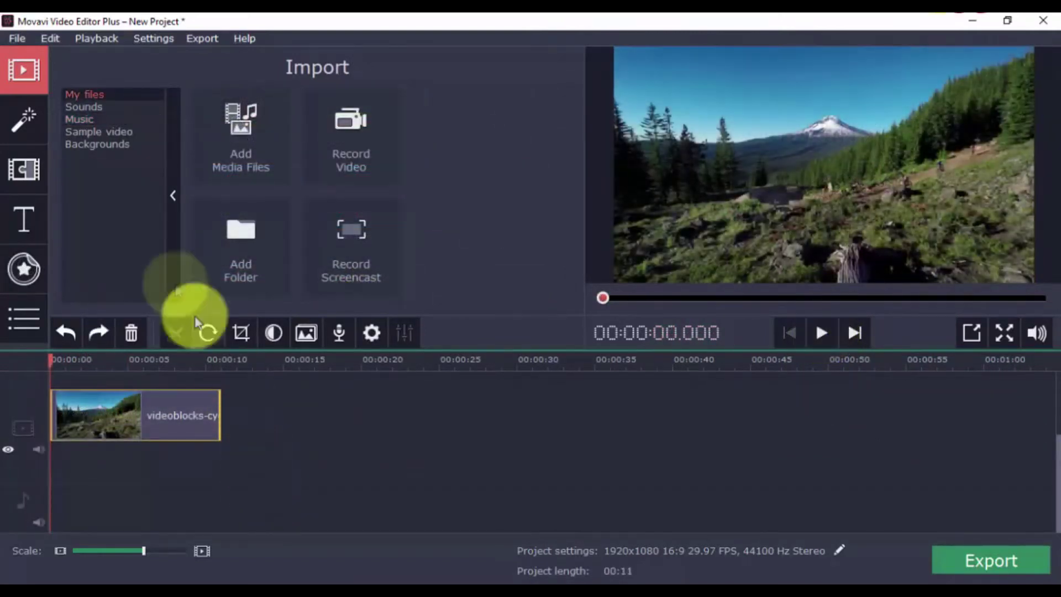
Step: Drag the Camera sample video to the timeline start above the clip, open its overlay settings, and play
{"action": "left_click", "coordinate": [112, 133]}
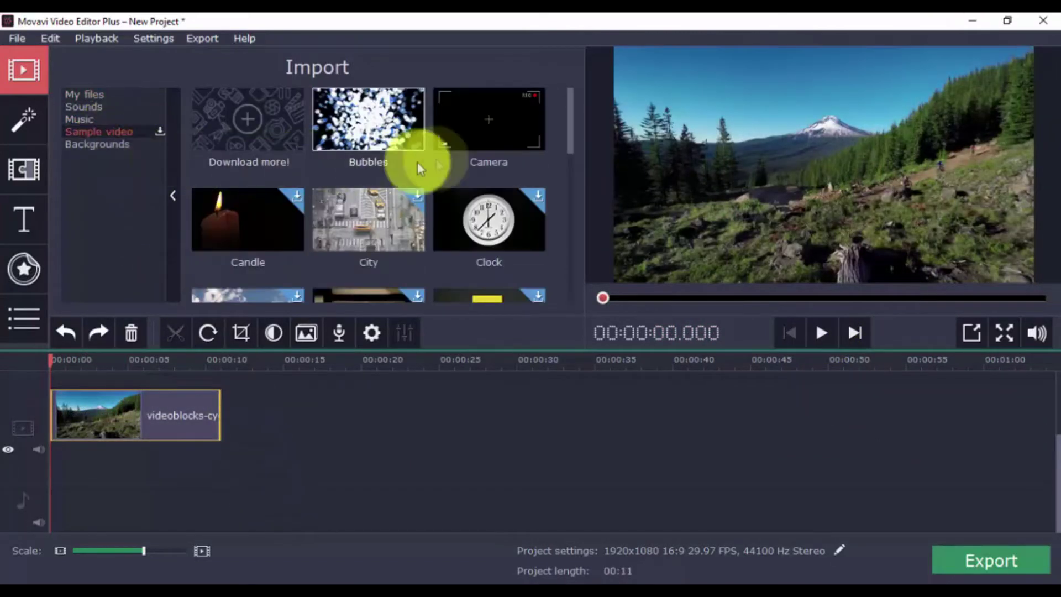
{"action": "left_click", "coordinate": [486, 111]}
{"action": "left_click_drag", "start_coordinate": [486, 106], "coordinate": [59, 379]}
{"action": "double_click", "coordinate": [83, 387]}
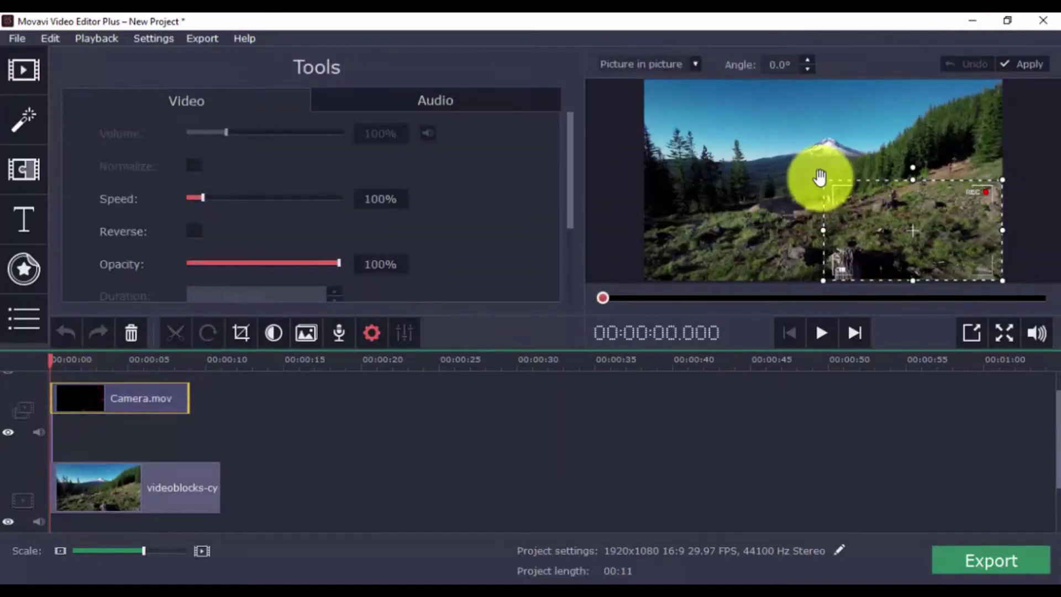
{"action": "key", "text": "space"}
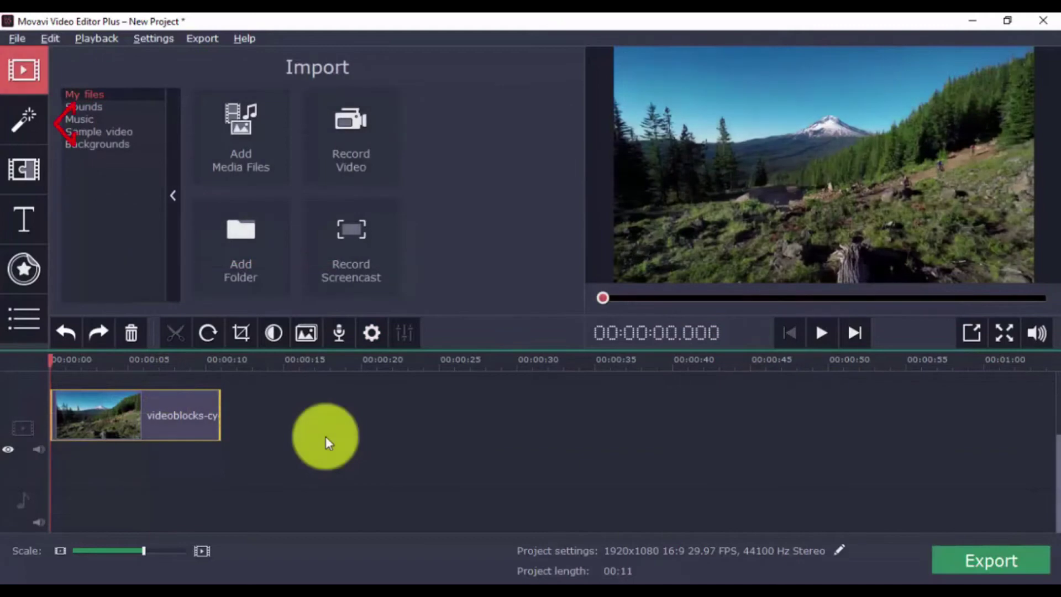
Step: Apply Lens flare 6, undo it, then apply Light leaks 1 to the clip and play
{"action": "left_click", "coordinate": [23, 119]}
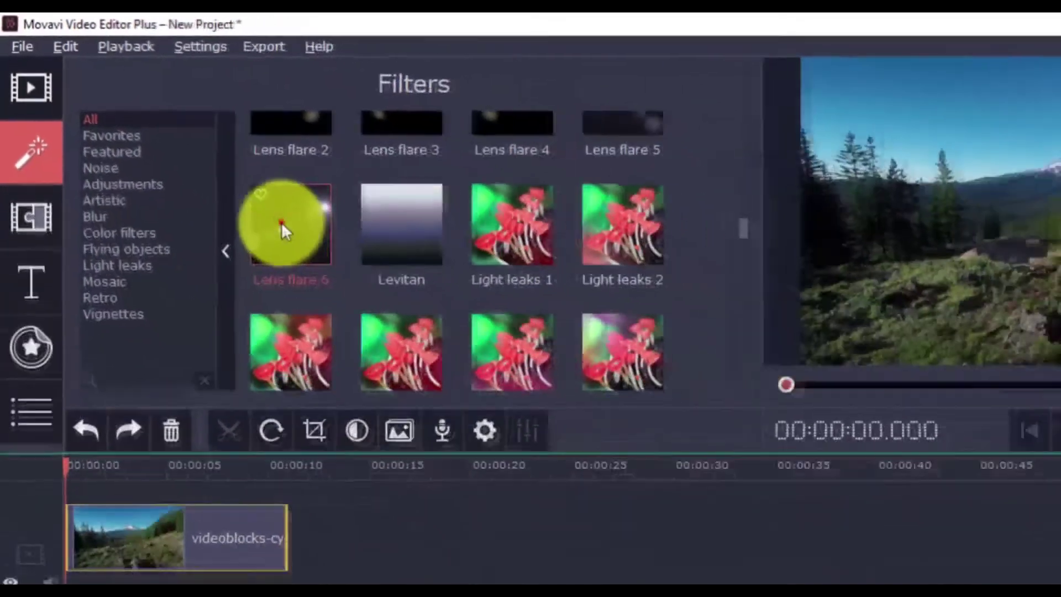
{"action": "left_click_drag", "start_coordinate": [345, 260], "coordinate": [116, 423]}
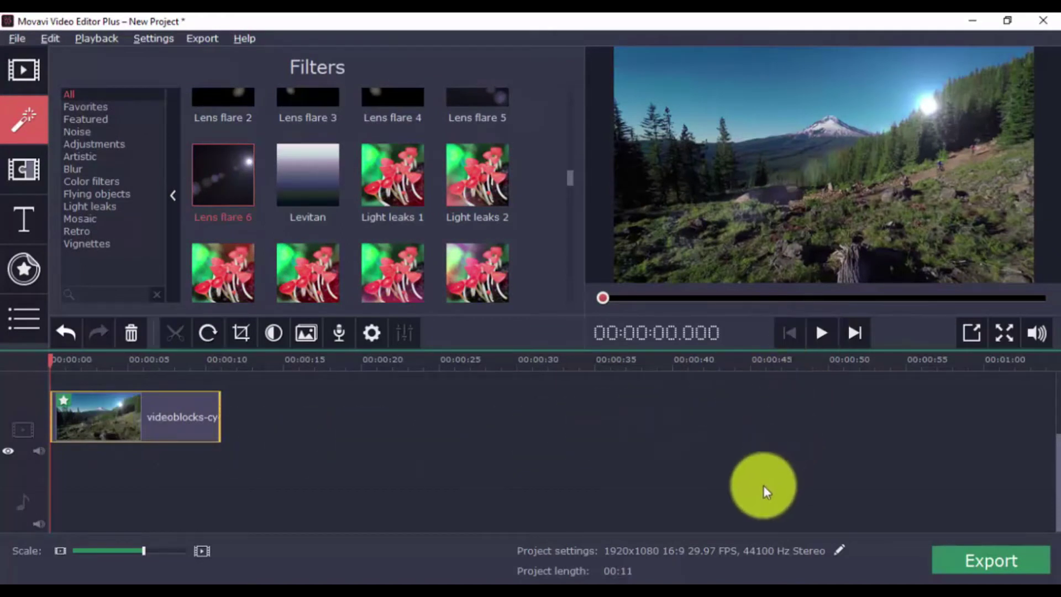
{"action": "left_click", "coordinate": [66, 336]}
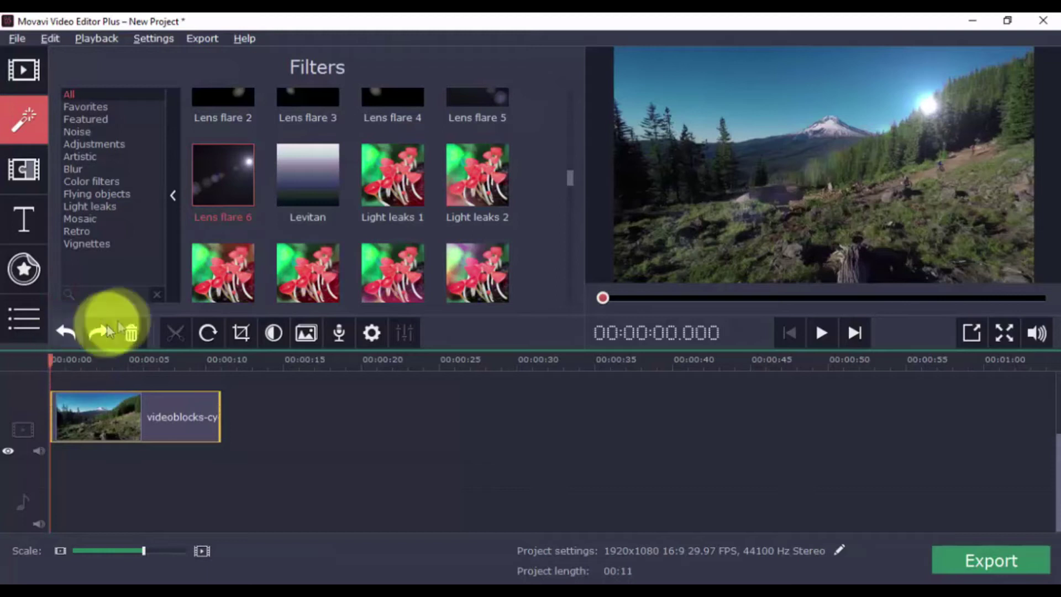
{"action": "left_click", "coordinate": [403, 174]}
{"action": "left_click_drag", "start_coordinate": [403, 175], "coordinate": [138, 422]}
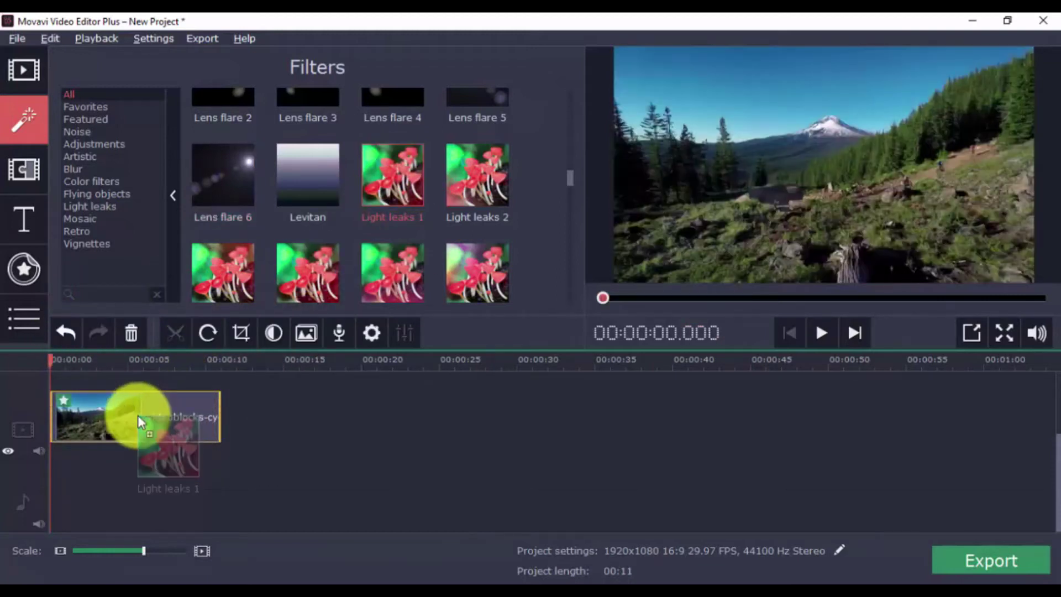
{"action": "left_click", "coordinate": [819, 334]}
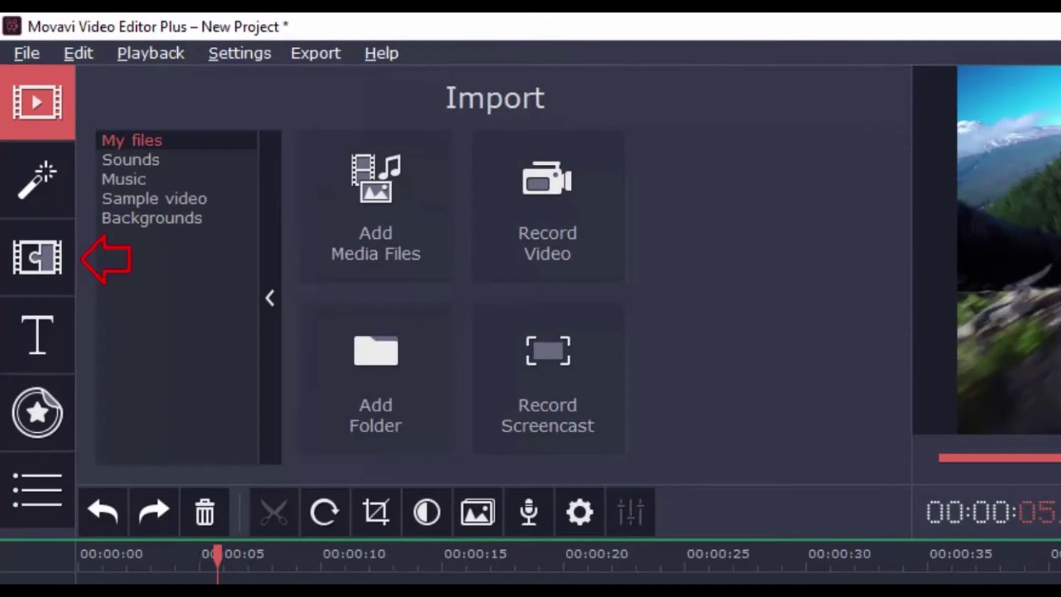
Step: Insert the Ken Burns - intense transition between the two clips and play through it
{"action": "left_click", "coordinate": [54, 258]}
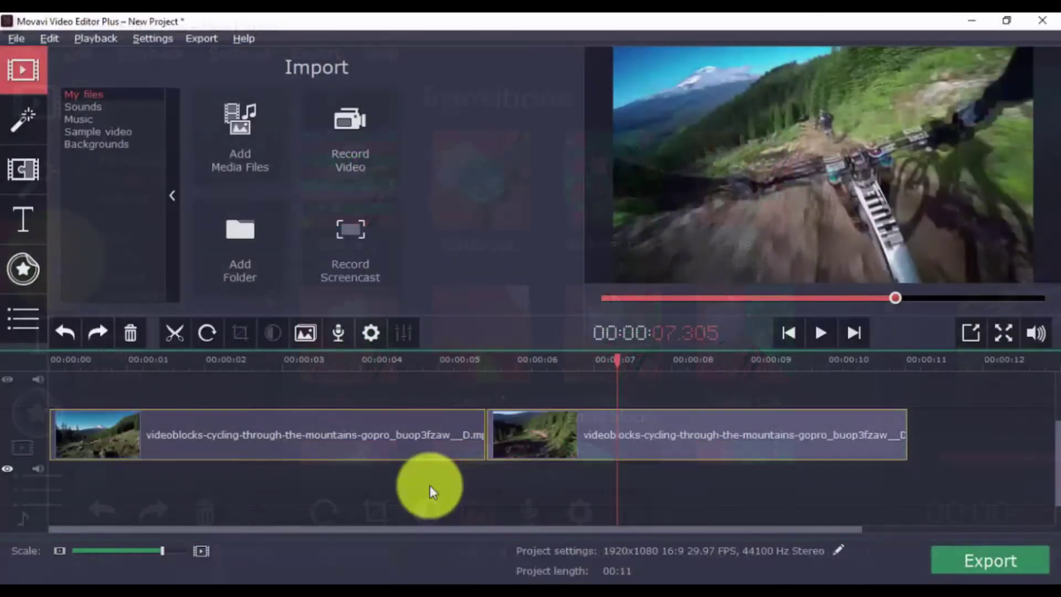
{"action": "left_click", "coordinate": [22, 169]}
{"action": "left_click_drag", "start_coordinate": [406, 131], "coordinate": [486, 437]}
{"action": "left_click", "coordinate": [359, 365]}
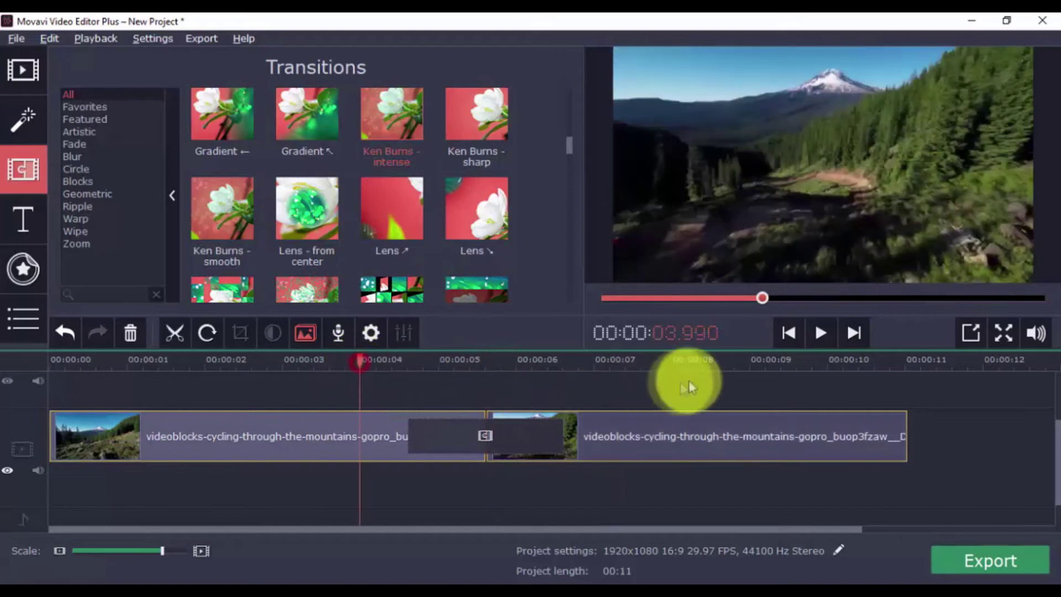
{"action": "left_click", "coordinate": [819, 334]}
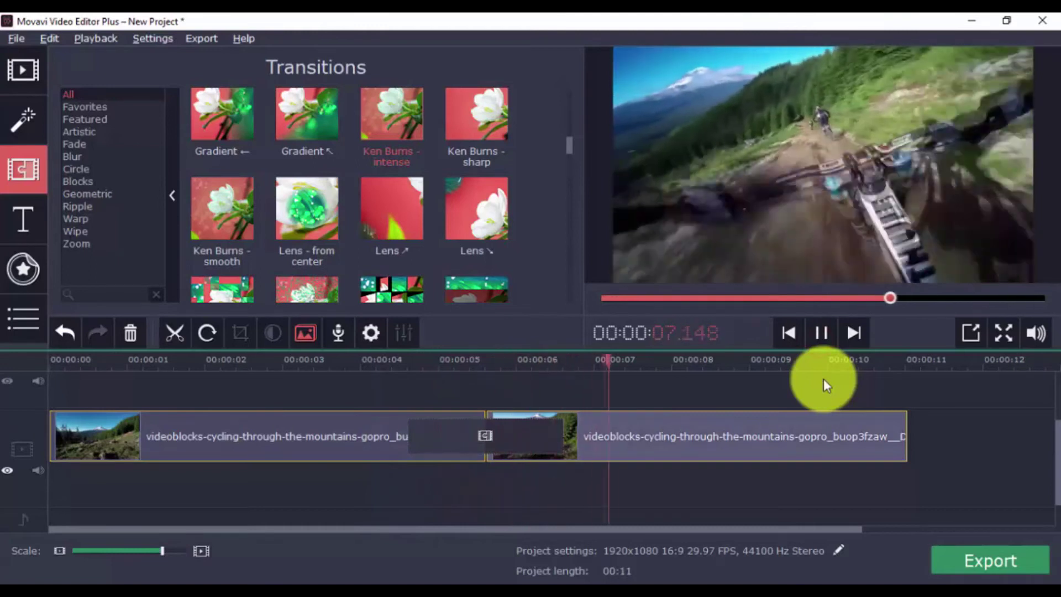
{"action": "left_click", "coordinate": [822, 333]}
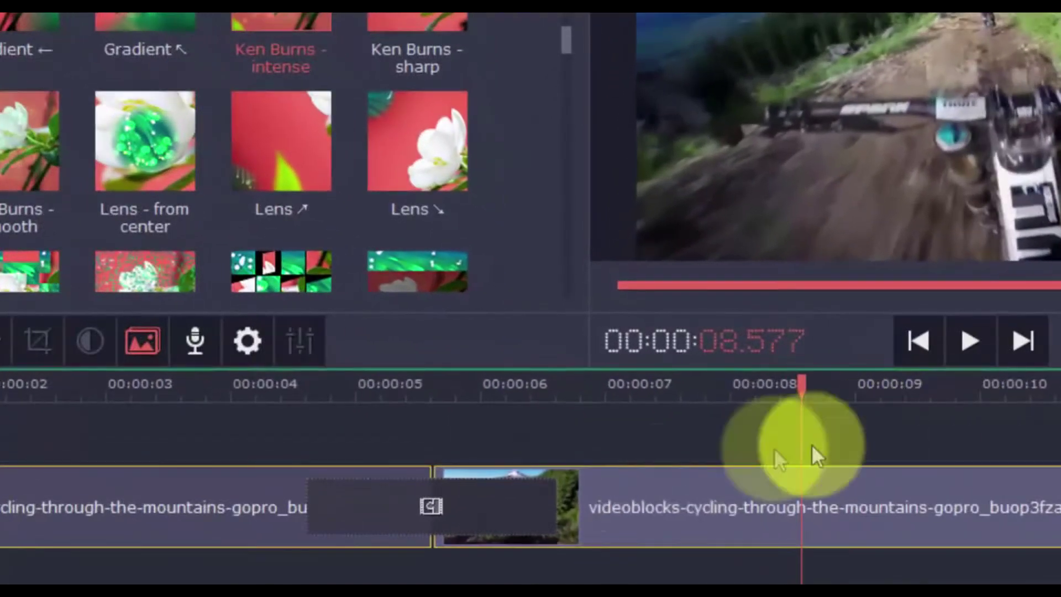
Step: View the Ken Burns - intense transition's properties, then remove it from the timeline
{"action": "left_click", "coordinate": [432, 514]}
{"action": "double_click", "coordinate": [458, 502]}
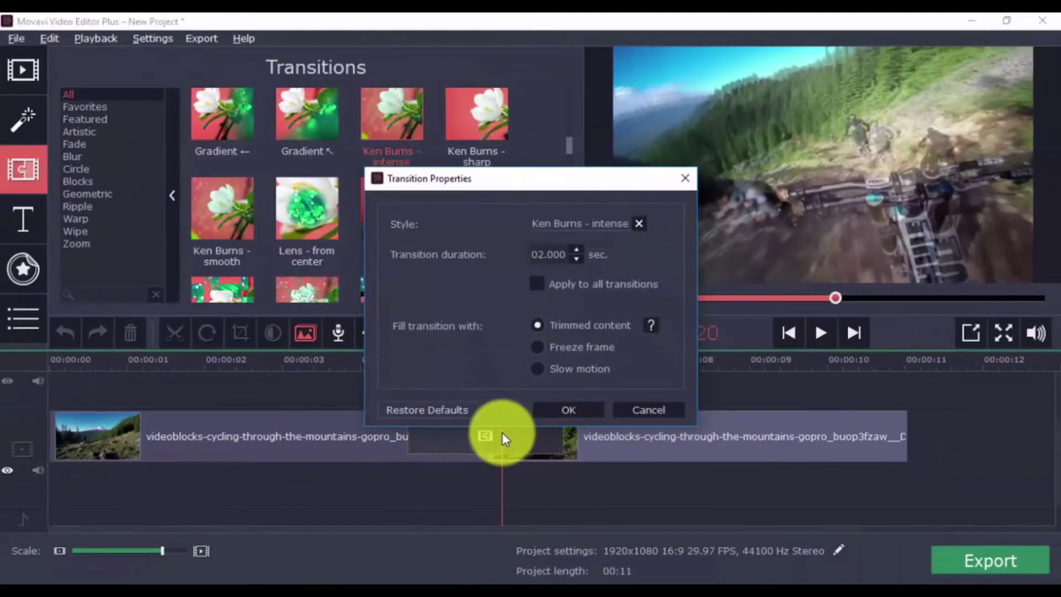
{"action": "key", "text": "Return"}
{"action": "left_click_drag", "start_coordinate": [502, 432], "coordinate": [505, 331]}
Step: Insert the Lens ↗ transition between the clips and play through it
{"action": "left_click_drag", "start_coordinate": [414, 202], "coordinate": [451, 434]}
{"action": "left_click", "coordinate": [377, 359]}
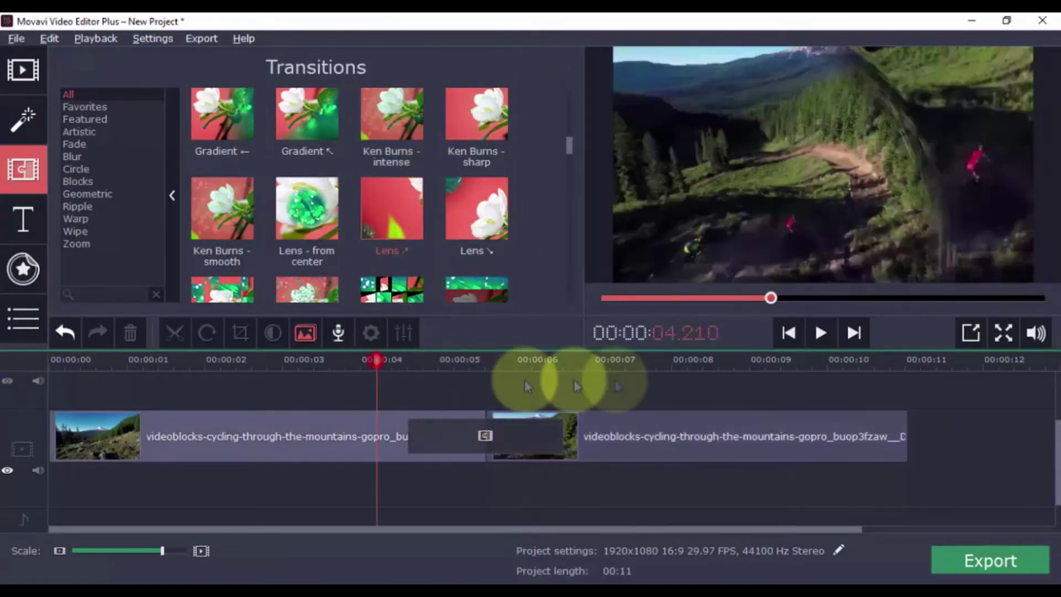
{"action": "left_click", "coordinate": [822, 333]}
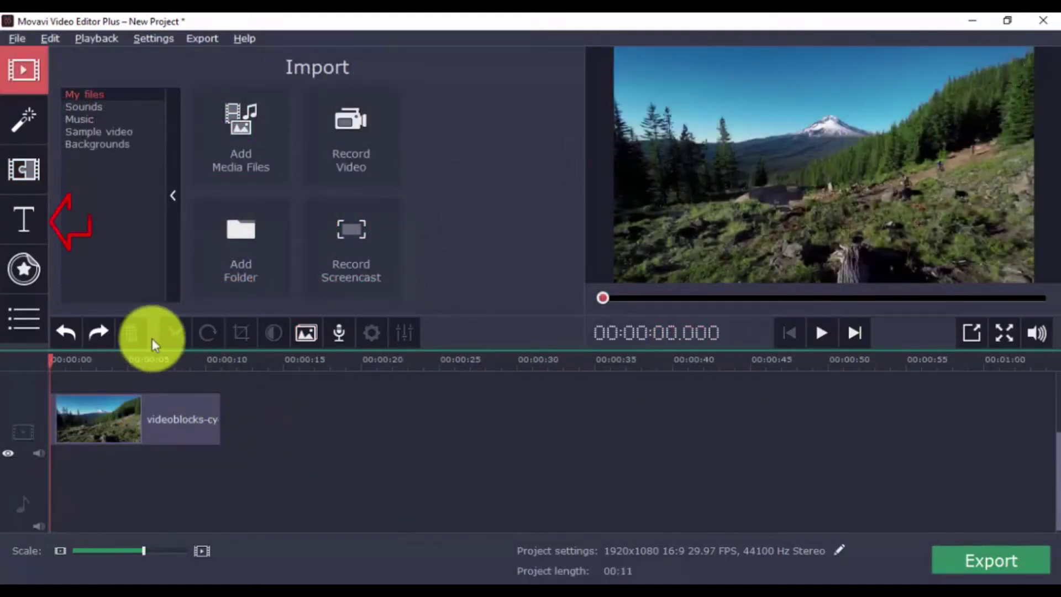
Step: Place the Clean line title on the timeline and select it
{"action": "left_click", "coordinate": [24, 220]}
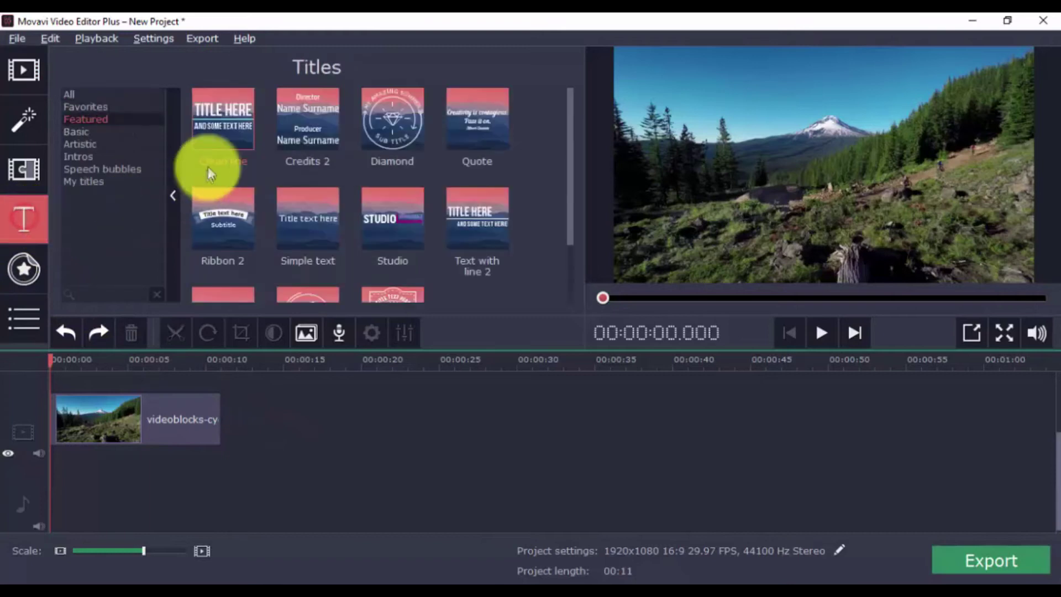
{"action": "left_click_drag", "start_coordinate": [220, 134], "coordinate": [143, 361]}
{"action": "left_click", "coordinate": [171, 391]}
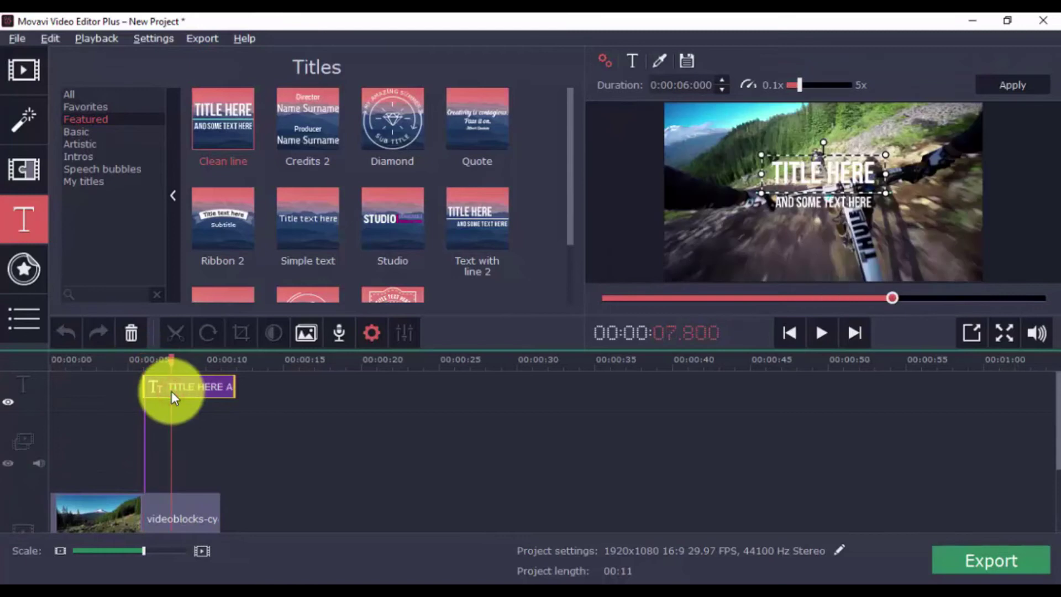
Step: Paste a 'Directed by' credit for the director as the title text and play it back
{"action": "left_click", "coordinate": [814, 178]}
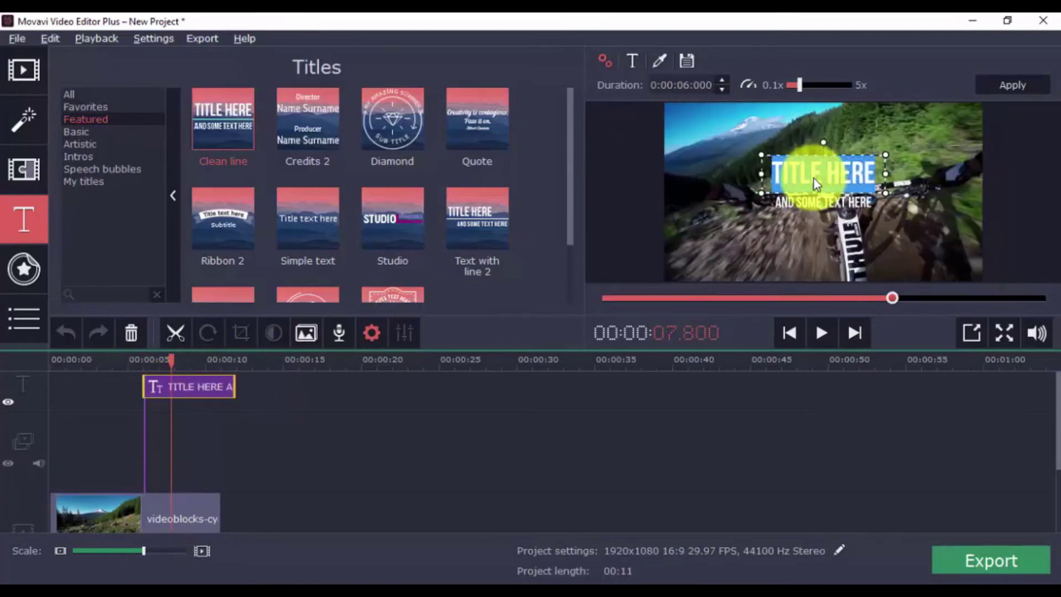
{"action": "type", "text": "Directed by Mark"}
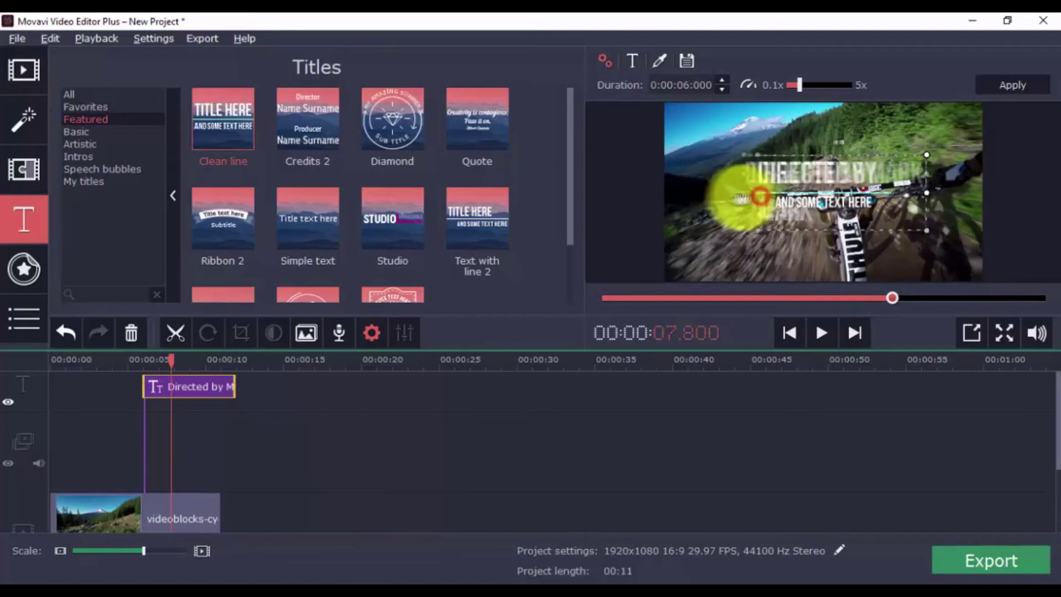
{"action": "left_click", "coordinate": [129, 361]}
{"action": "left_click", "coordinate": [812, 333]}
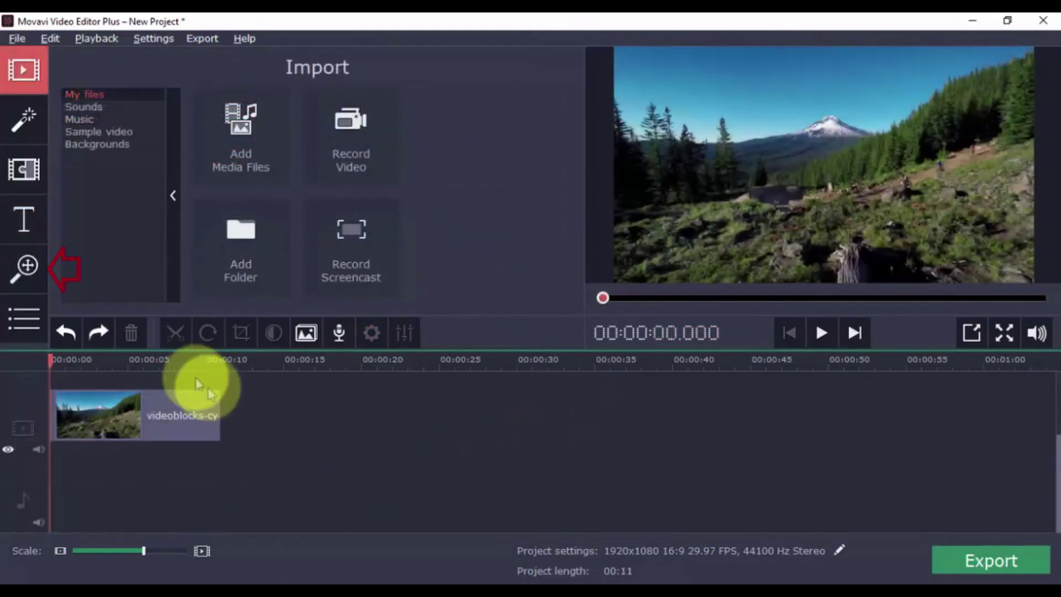
Step: Apply a Pan effect from Pan and Zoom to the cycling clip and play it back from about 5 seconds
{"action": "left_click", "coordinate": [26, 269]}
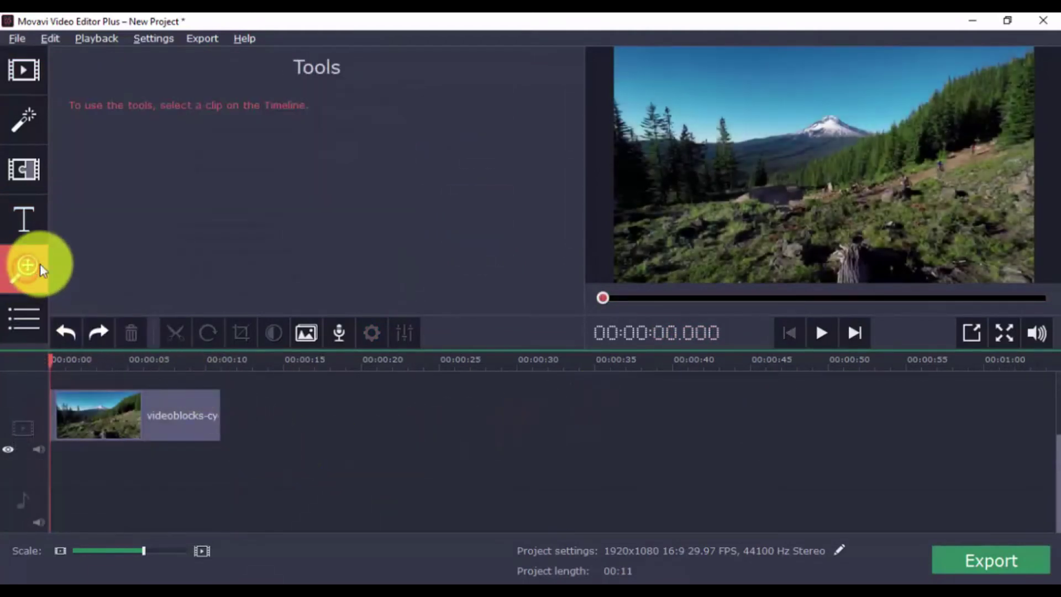
{"action": "left_click", "coordinate": [140, 420]}
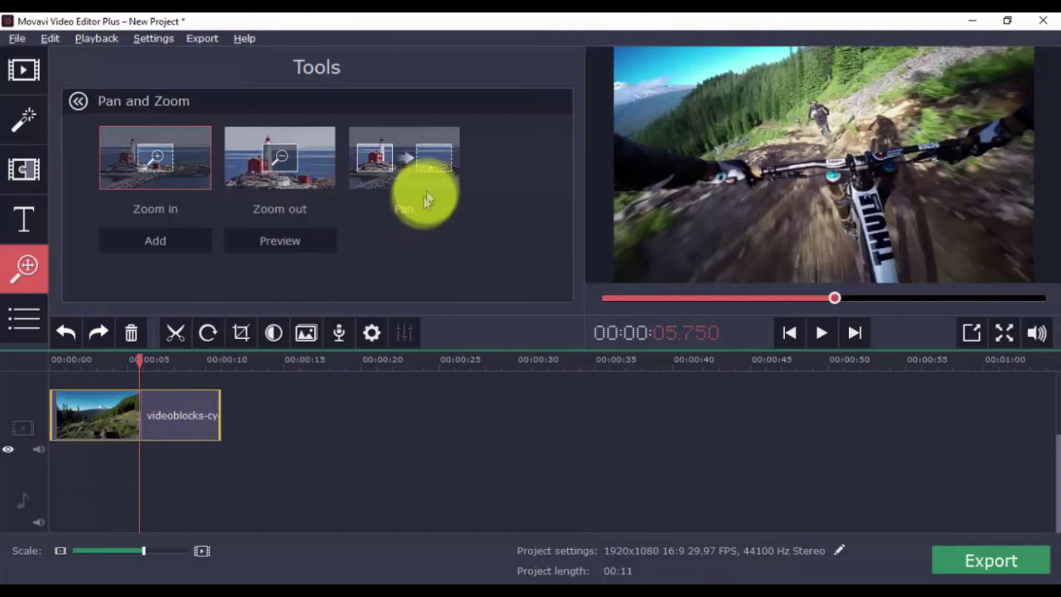
{"action": "left_click", "coordinate": [430, 171]}
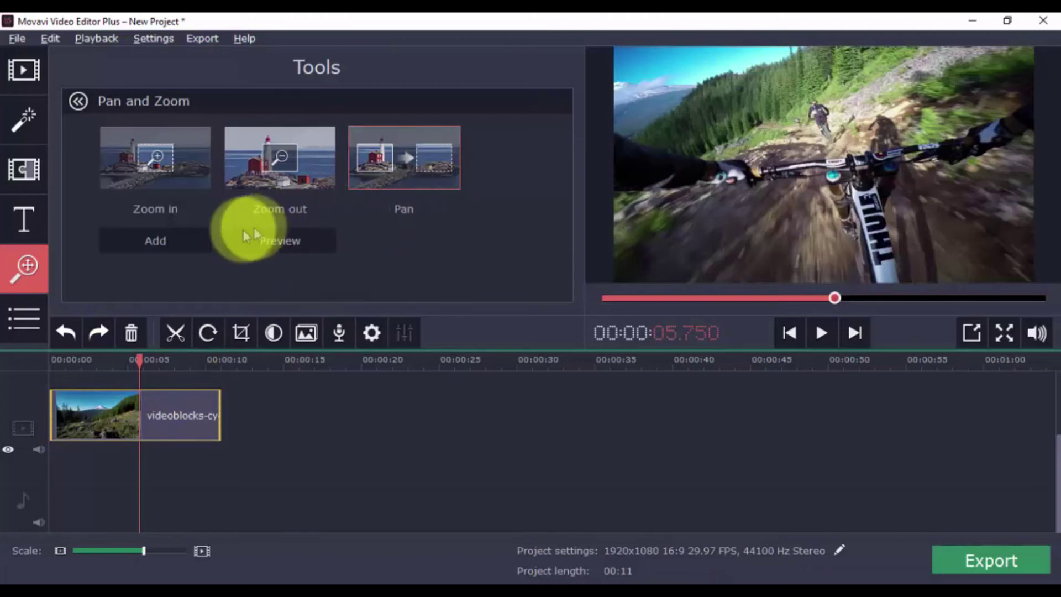
{"action": "left_click", "coordinate": [166, 244]}
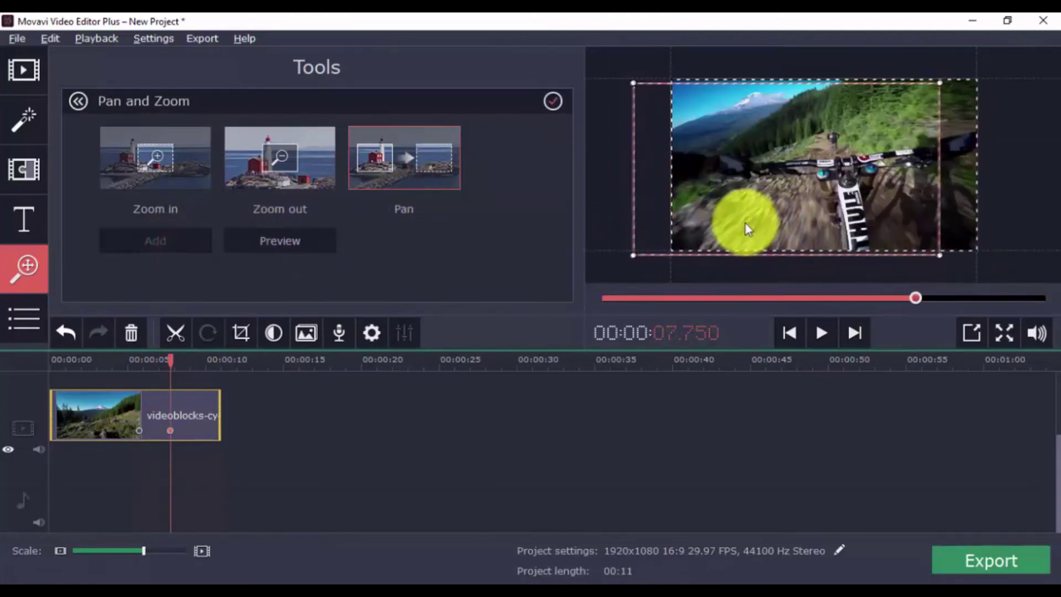
{"action": "left_click", "coordinate": [131, 372]}
{"action": "left_click", "coordinate": [822, 333]}
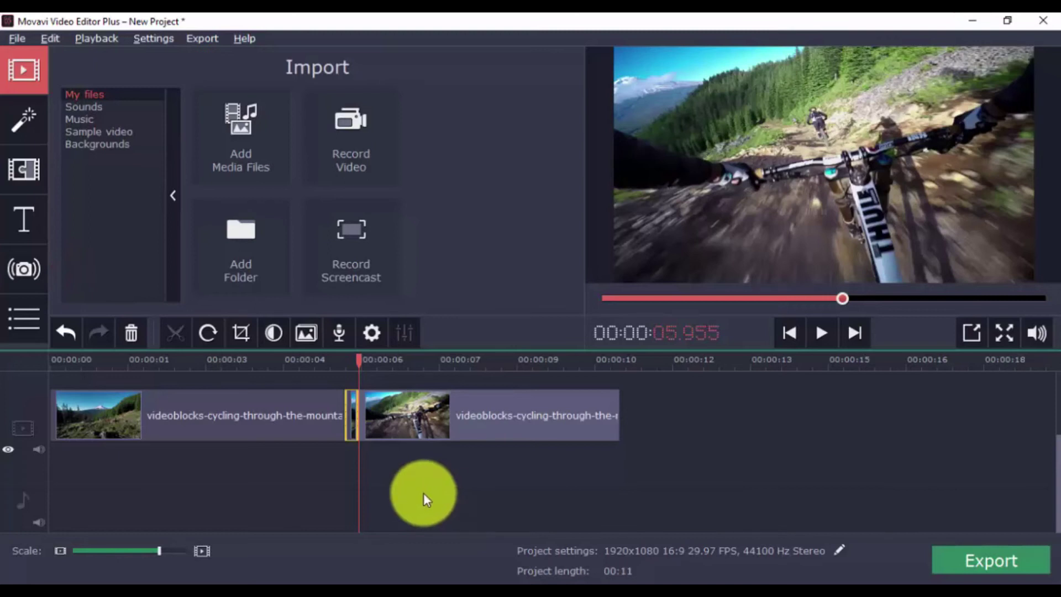
Step: Stabilize the cycling clip at Accuracy 15 and Shaking 5
{"action": "left_click", "coordinate": [38, 275]}
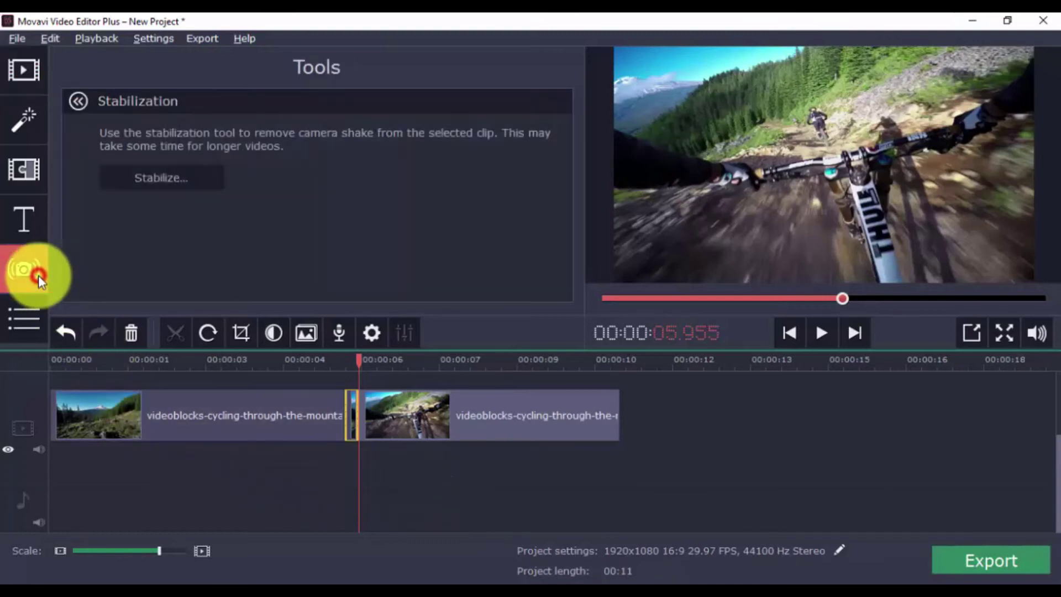
{"action": "left_click", "coordinate": [353, 403]}
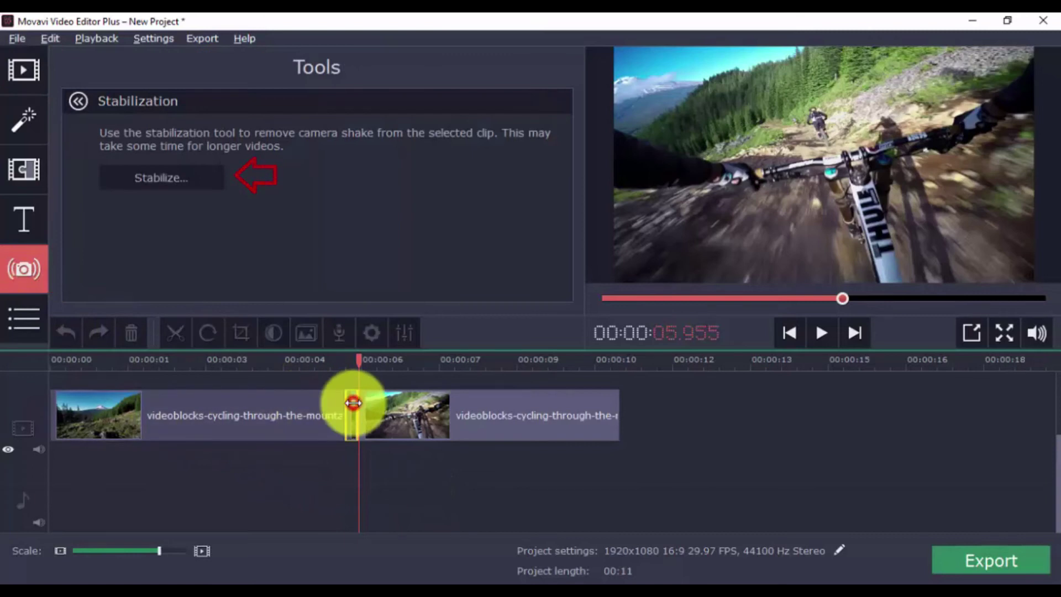
{"action": "left_click", "coordinate": [186, 181]}
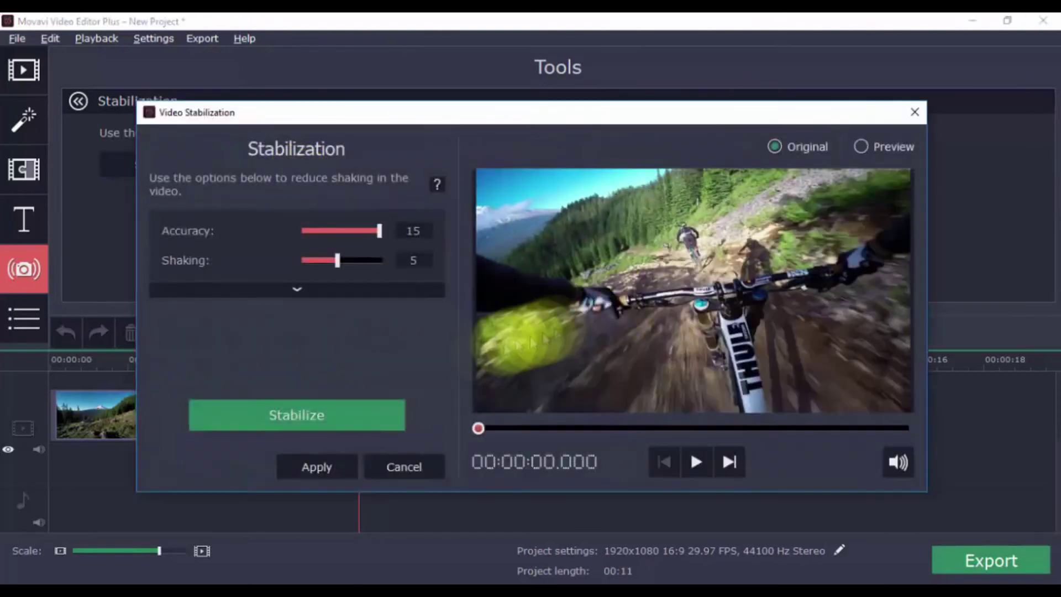
{"action": "left_click", "coordinate": [364, 415]}
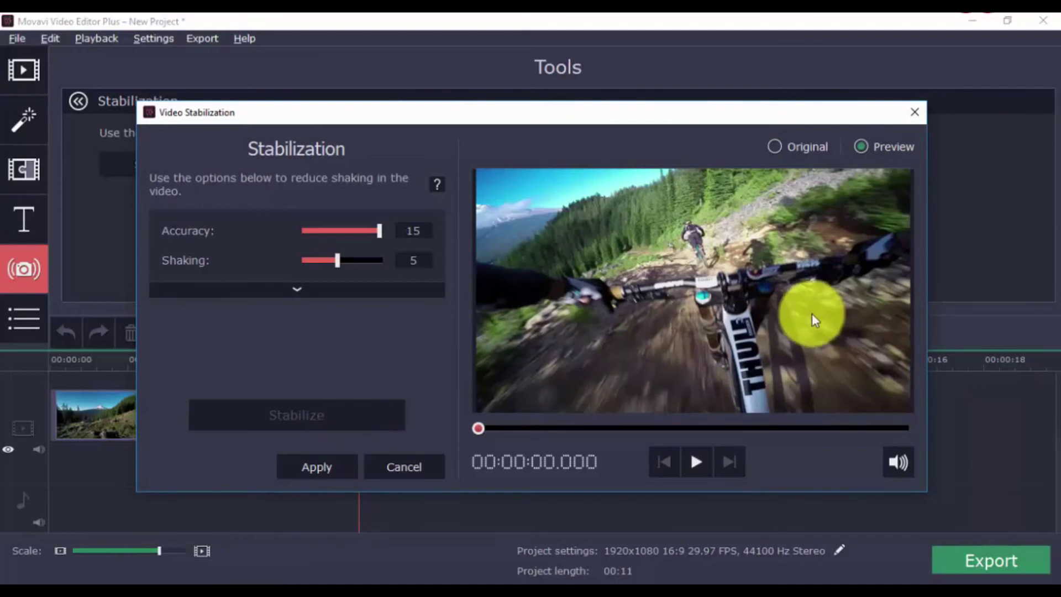
Step: Play the stabilized preview twice, then close the stabilization window
{"action": "left_click", "coordinate": [700, 469]}
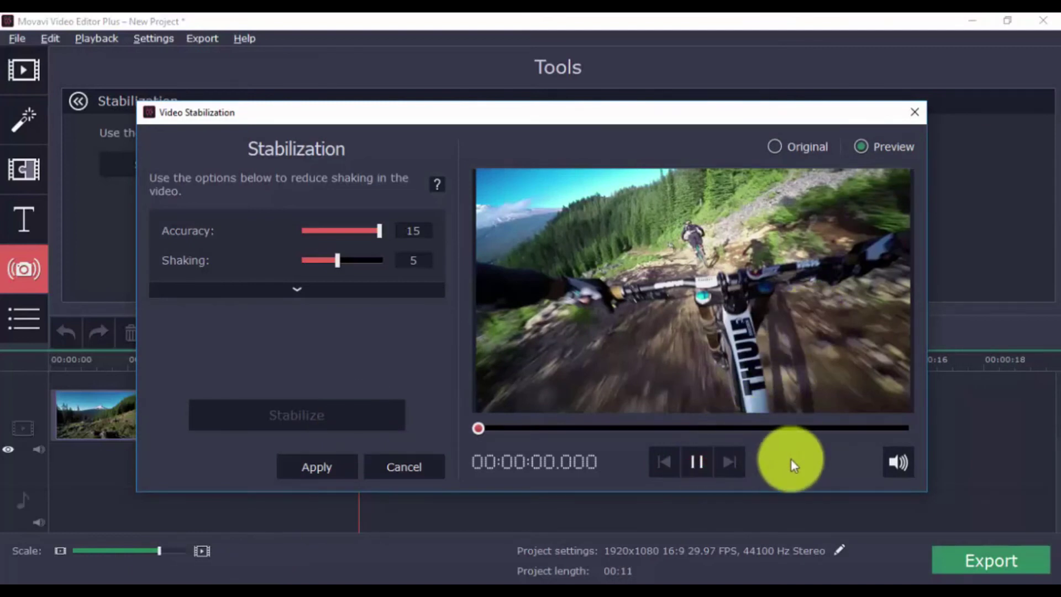
{"action": "left_click", "coordinate": [697, 462]}
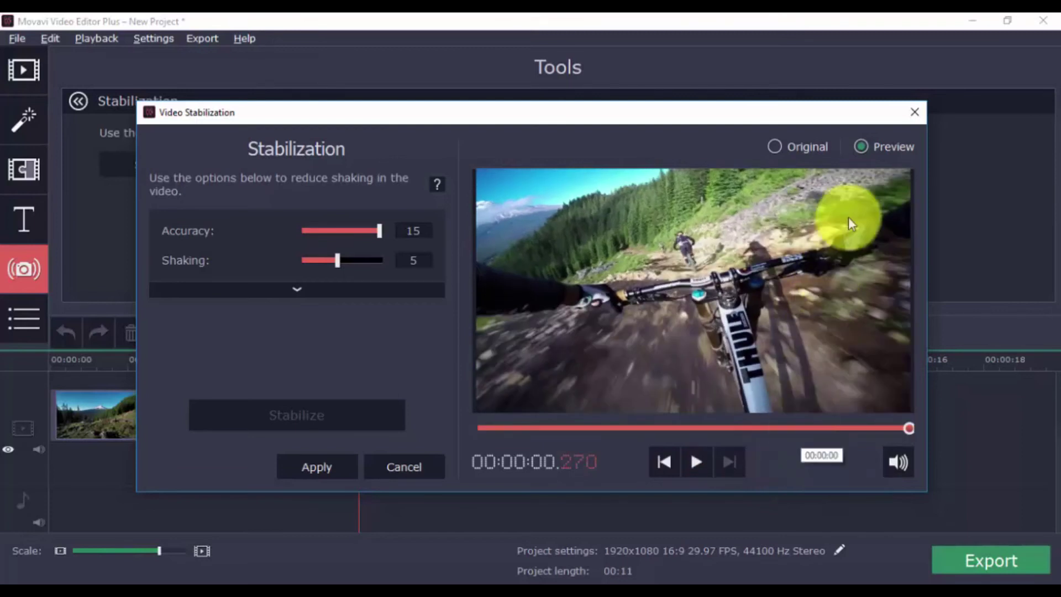
{"action": "left_click", "coordinate": [912, 111]}
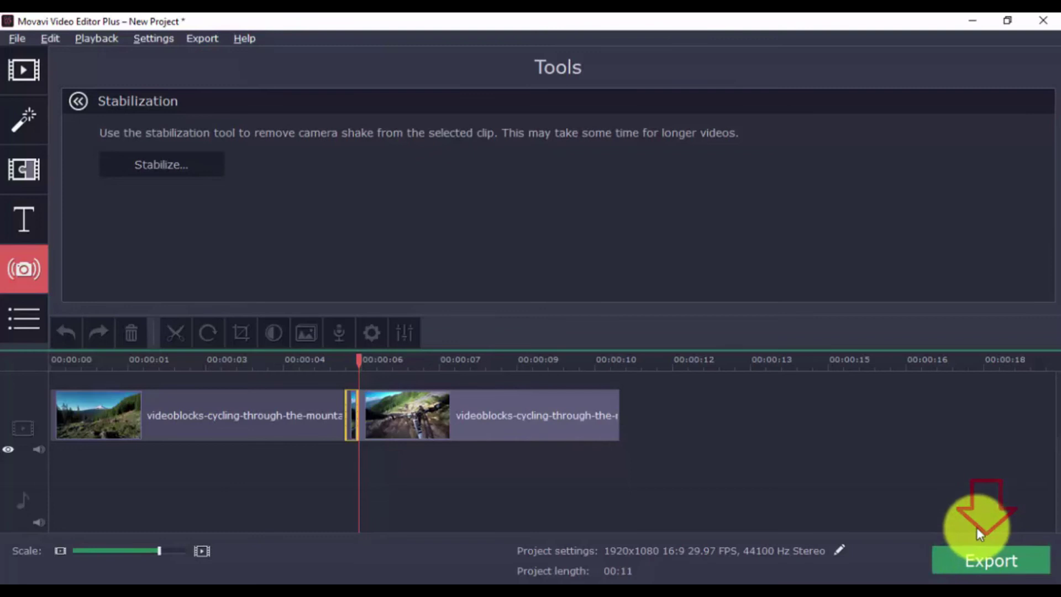
Step: In the Export dialog, browse the TV, Devices and YouTube presets, ending on Video formats
{"action": "left_click", "coordinate": [973, 561]}
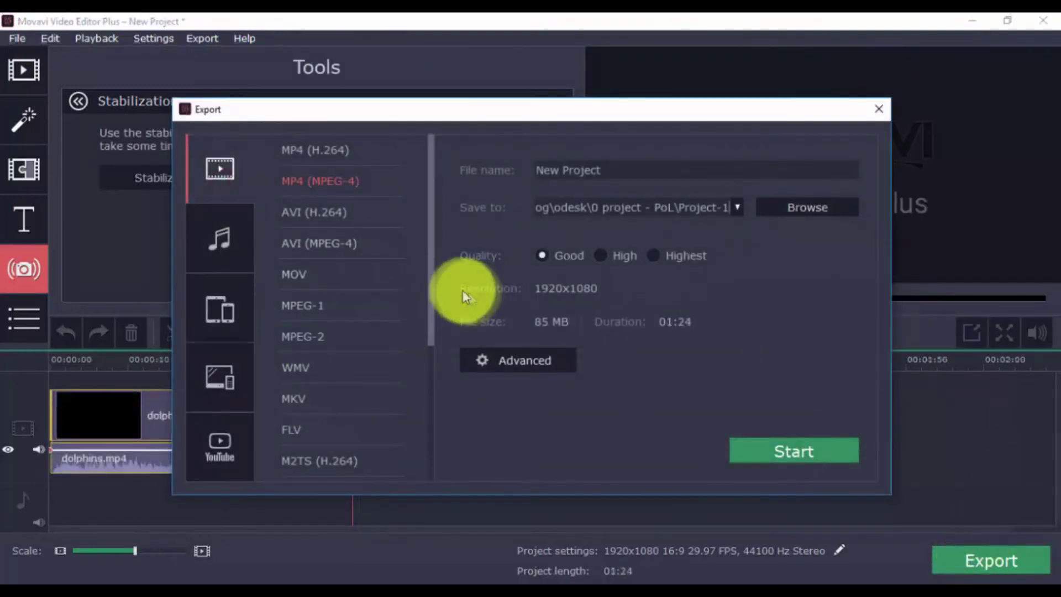
{"action": "scroll", "coordinate": [346, 257], "scroll_direction": "down", "scroll_amount": 3}
{"action": "scroll", "coordinate": [346, 257], "scroll_direction": "up", "scroll_amount": 3}
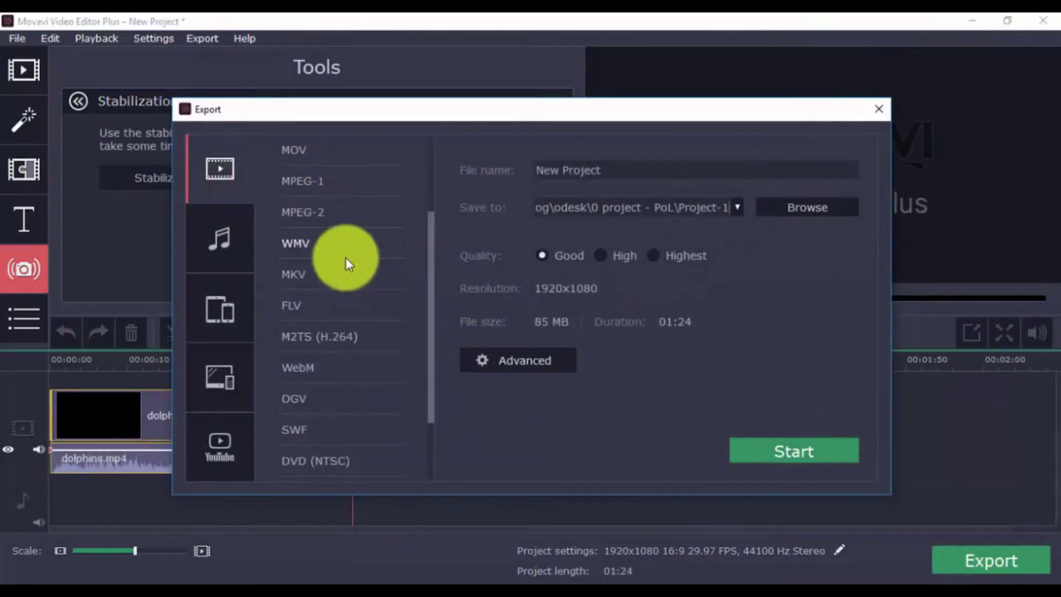
{"action": "left_click", "coordinate": [227, 368]}
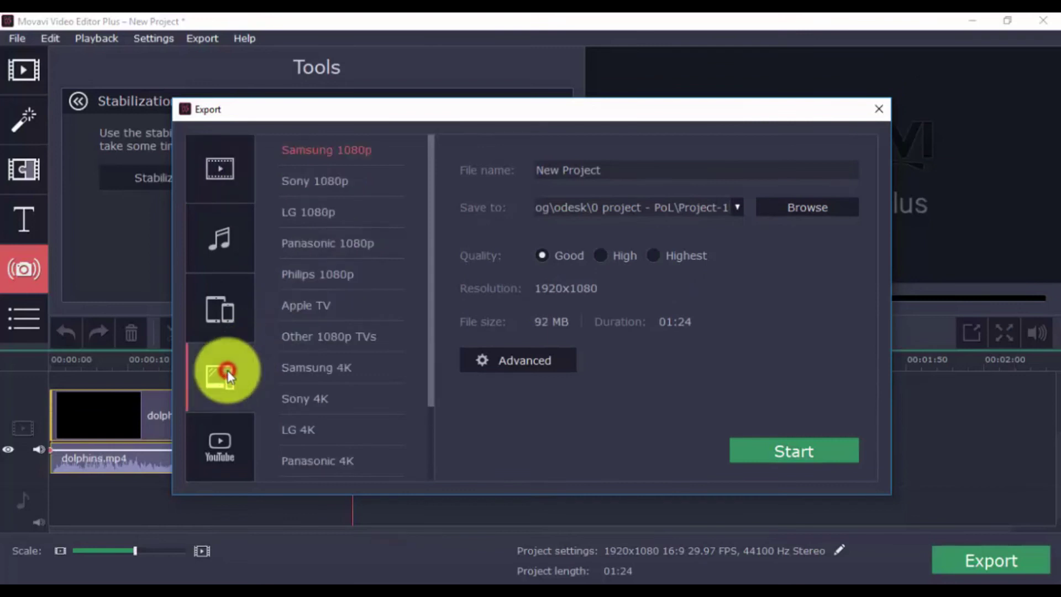
{"action": "left_click", "coordinate": [227, 313]}
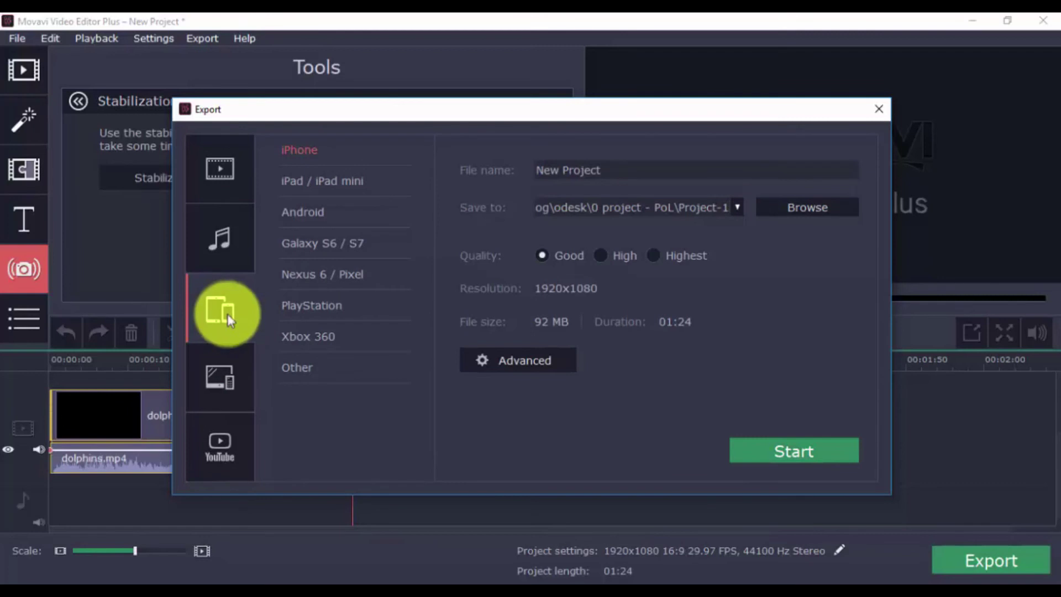
{"action": "left_click", "coordinate": [227, 456]}
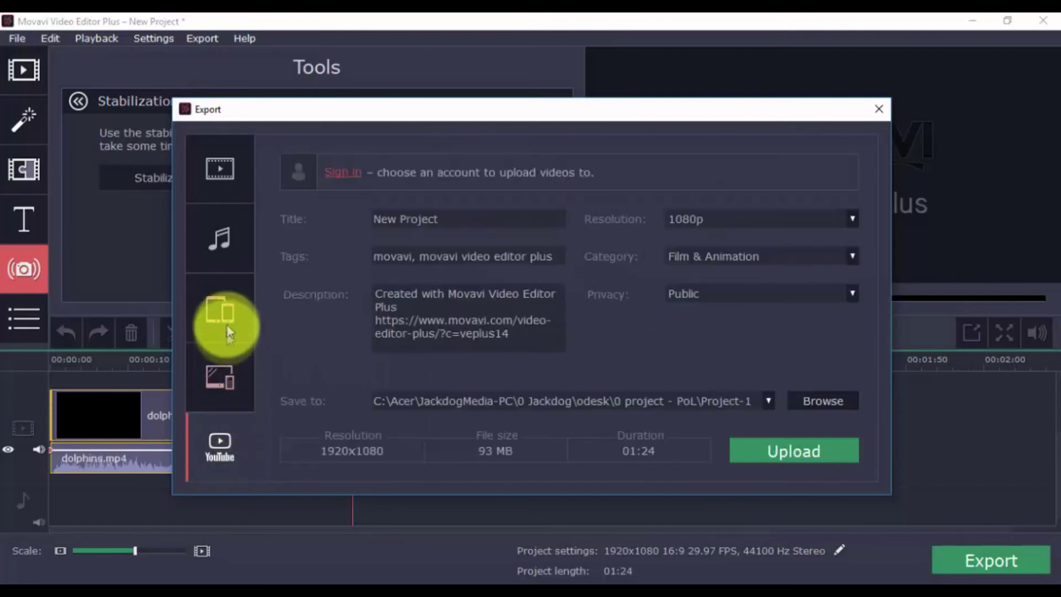
{"action": "left_click", "coordinate": [214, 188]}
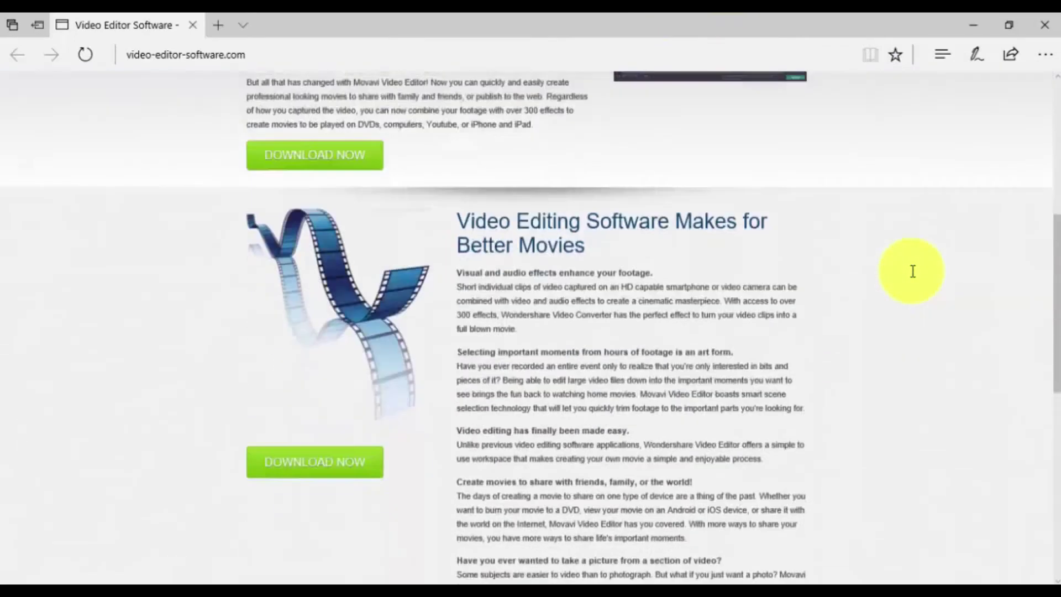
{"action": "scroll", "coordinate": [912, 271], "scroll_direction": "down", "scroll_amount": 6}
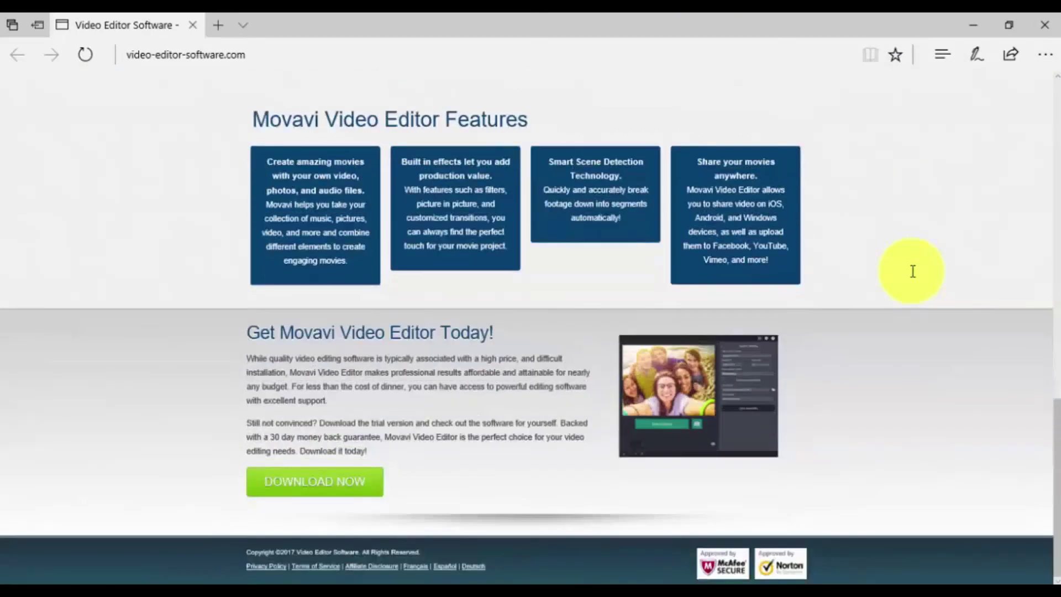
Step: Scroll the Movavi Video Editor overview page down, then back to the top
{"action": "scroll", "coordinate": [912, 271], "scroll_direction": "up", "scroll_amount": 10}
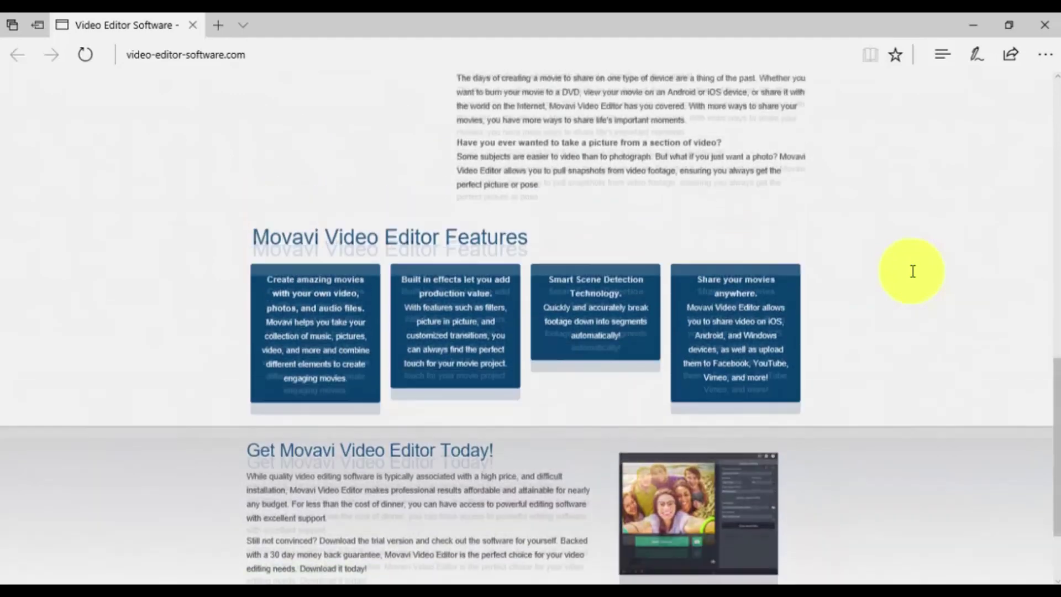
{"action": "scroll", "coordinate": [913, 271], "scroll_direction": "up", "scroll_amount": 8}
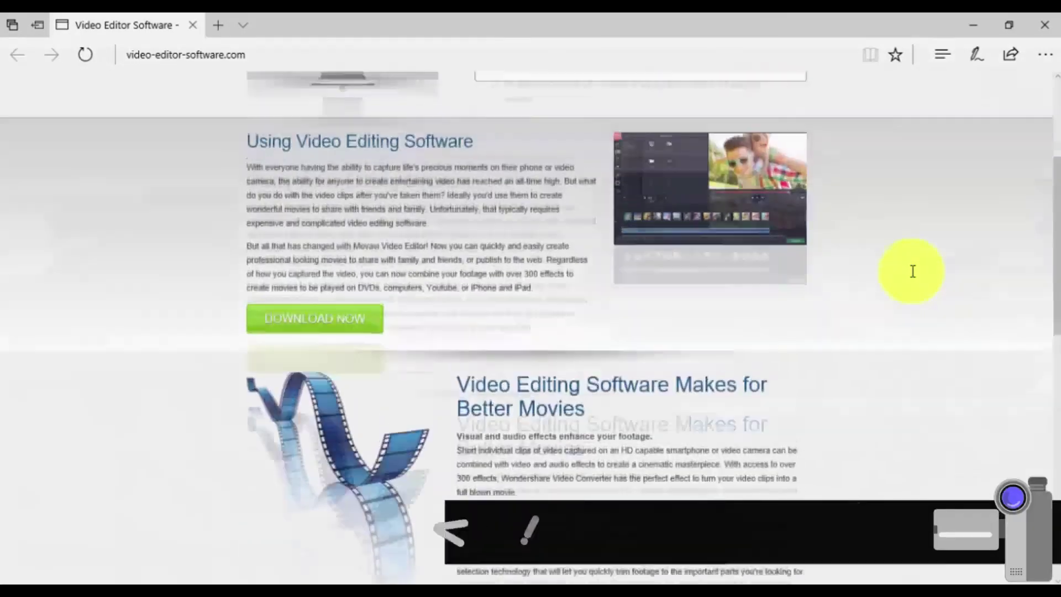